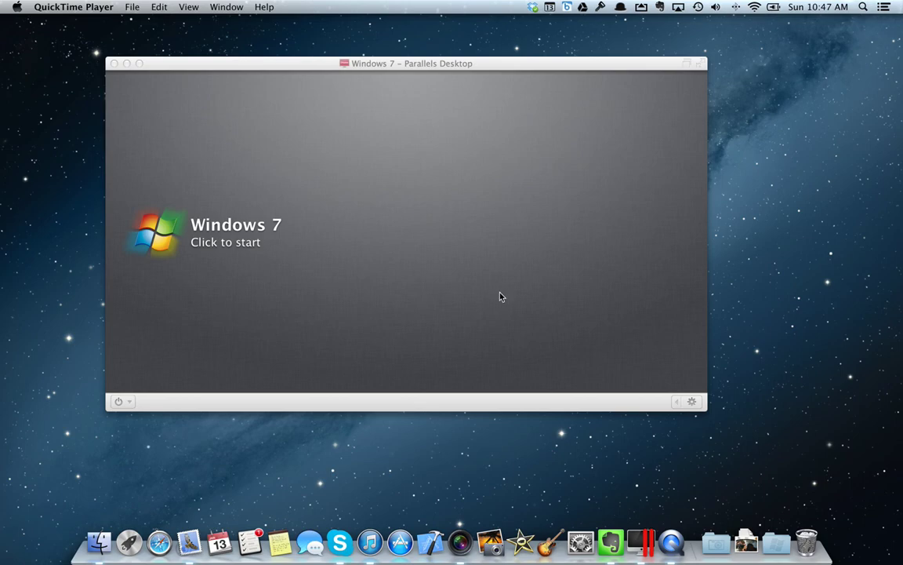
# Step: Drag the stopped Windows 7 VM window a short distance to the right on the Mac desktop
pyautogui.moveTo(325, 62); pyautogui.dragTo(351, 62)
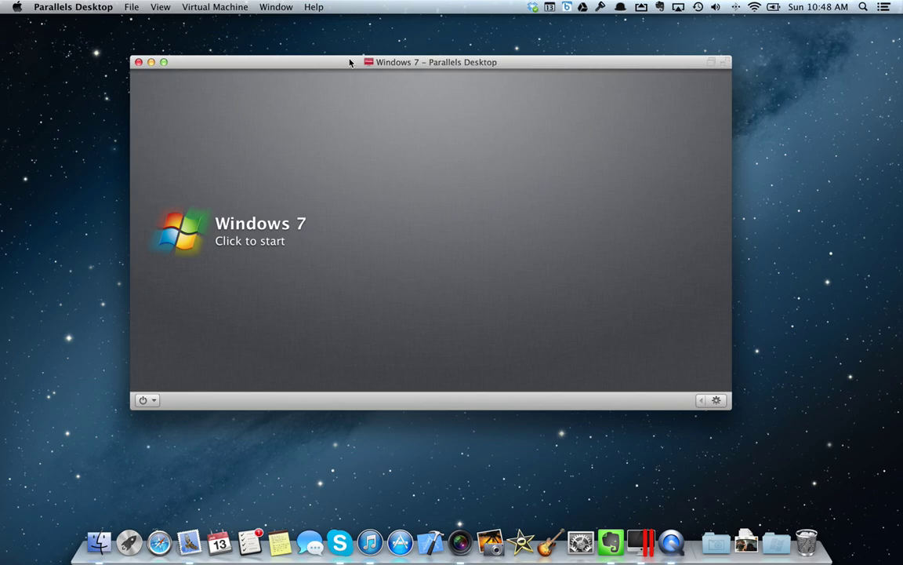
# Step: Look for Boot Camp Assistant in Launchpad and with a Spotlight search for 'bootcamp'
pyautogui.click(115, 135)
pyautogui.press('F4')
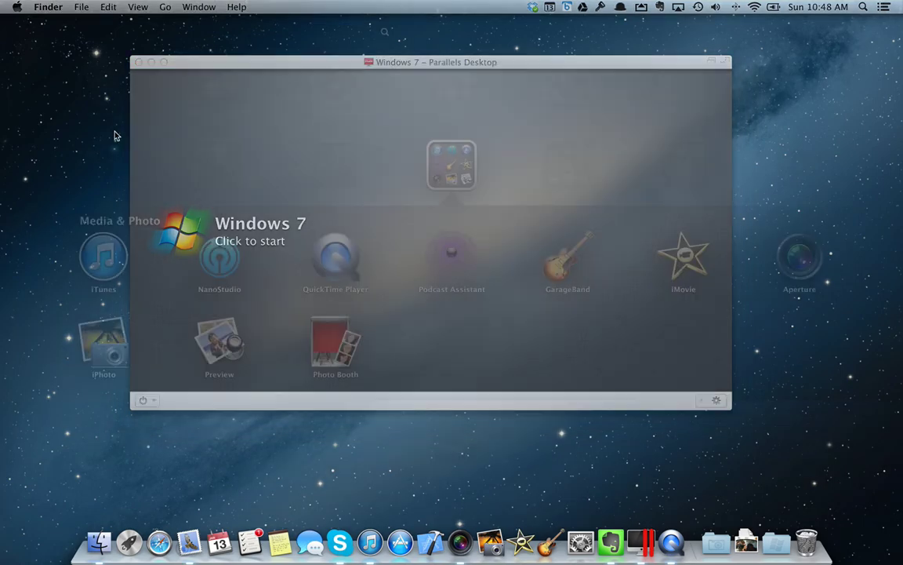
pyautogui.click(145, 134)
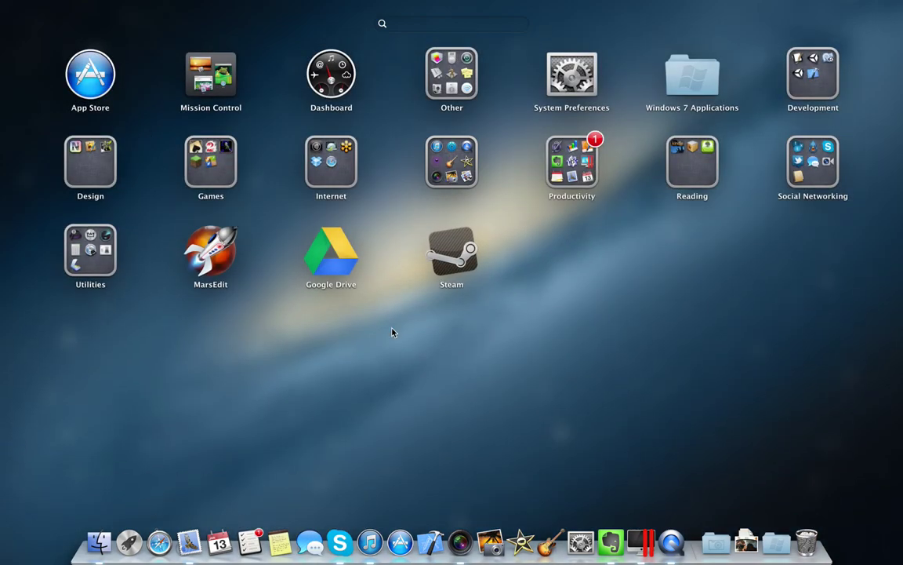
pyautogui.click(393, 333)
pyautogui.press('super+space')
pyautogui.write('bo')
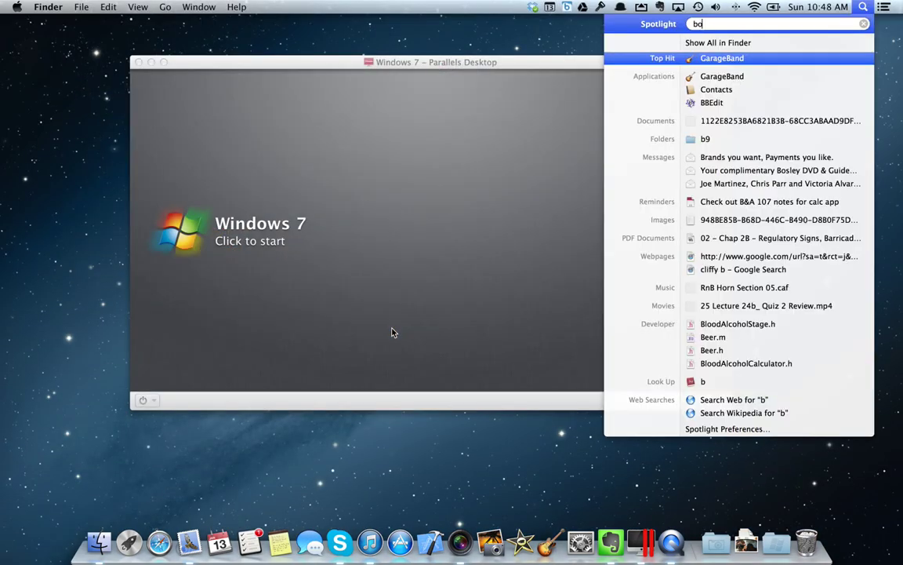
pyautogui.write('otcamp')
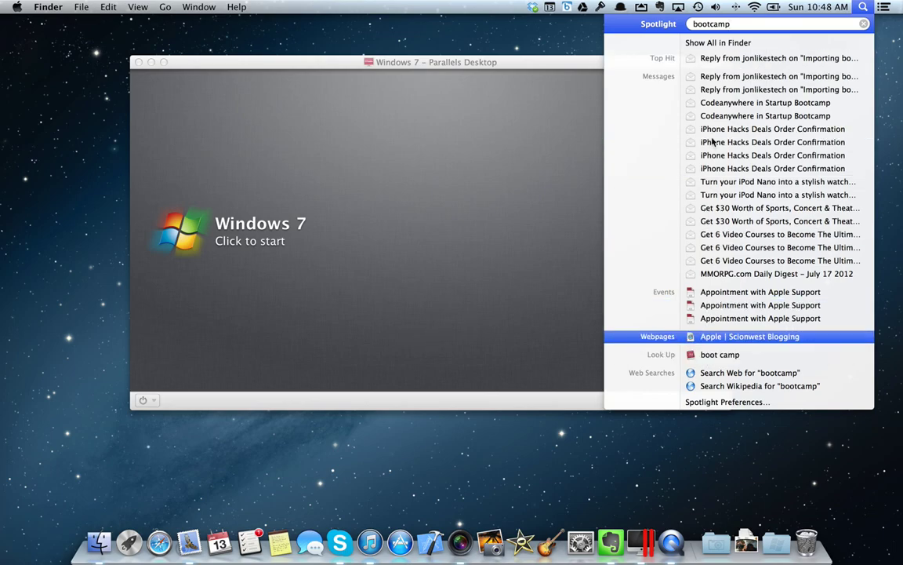
pyautogui.press('Escape')
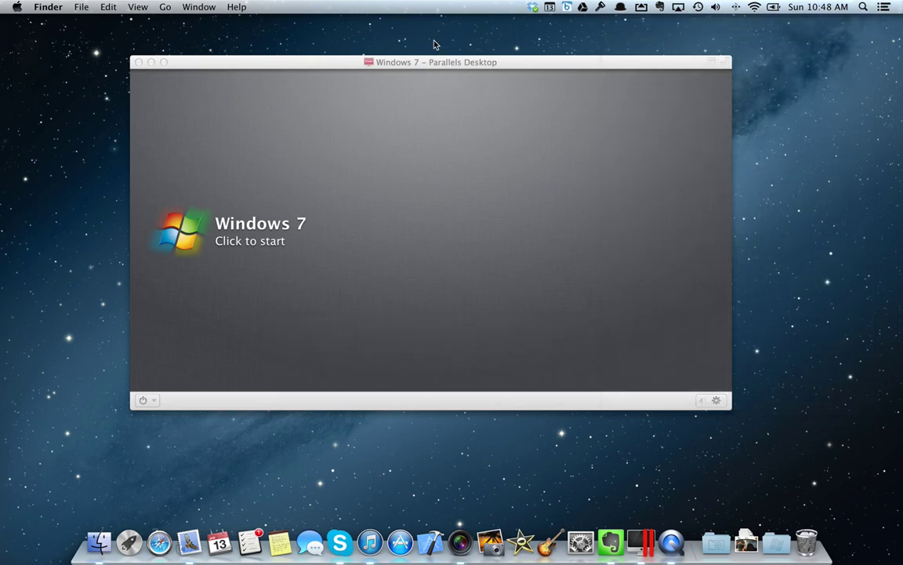
# Step: Launch Boot Camp Assistant from Launchpad's Other folder, view Select Tasks, then return to Introduction
pyautogui.press('F4')
pyautogui.click(440, 78)
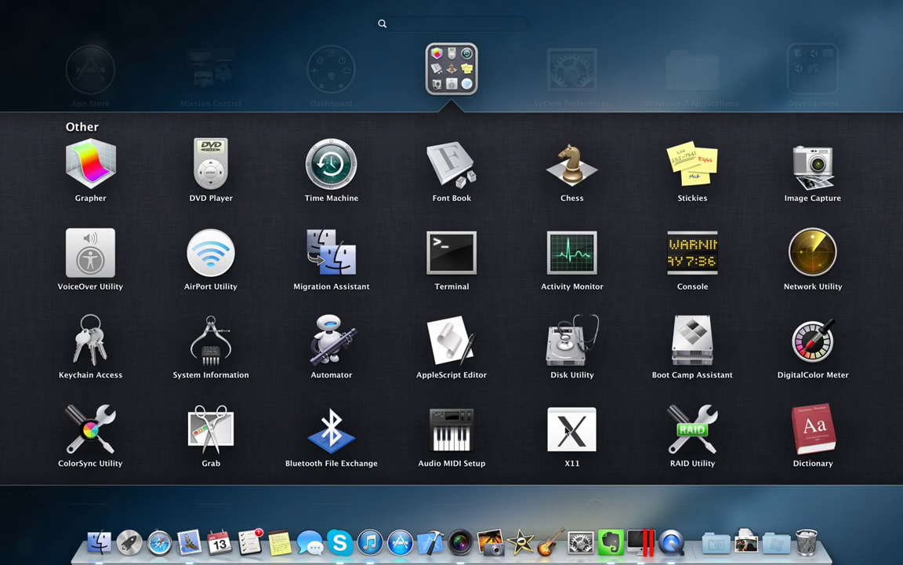
pyautogui.click(675, 343)
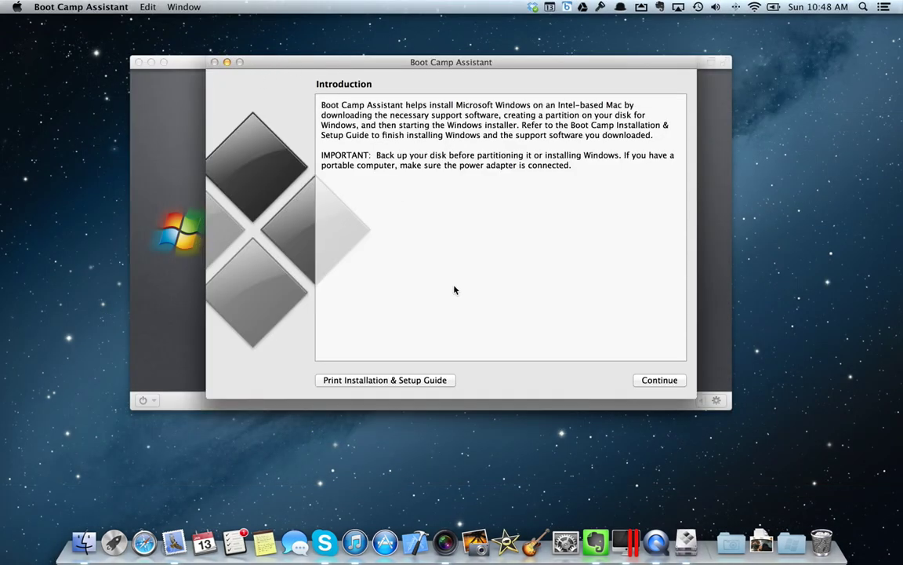
pyautogui.click(659, 380)
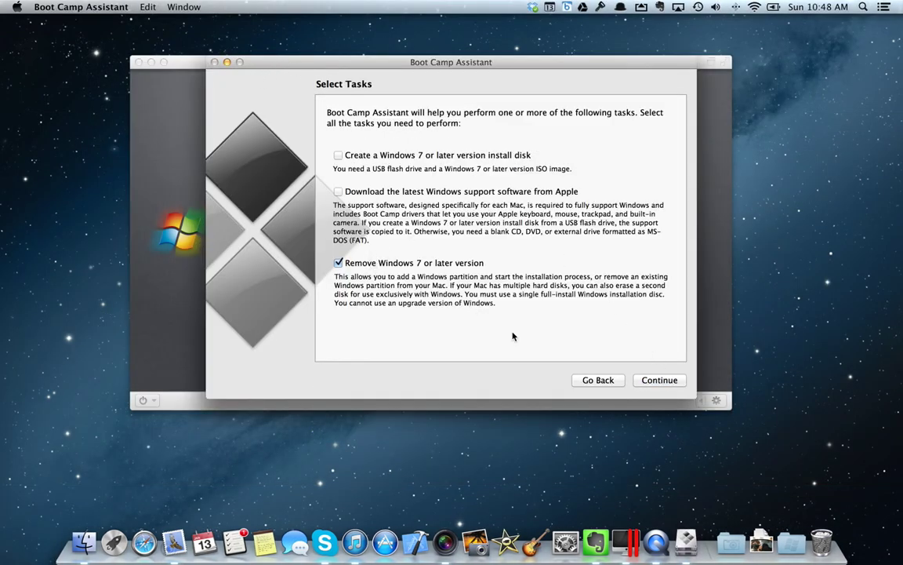
pyautogui.click(596, 380)
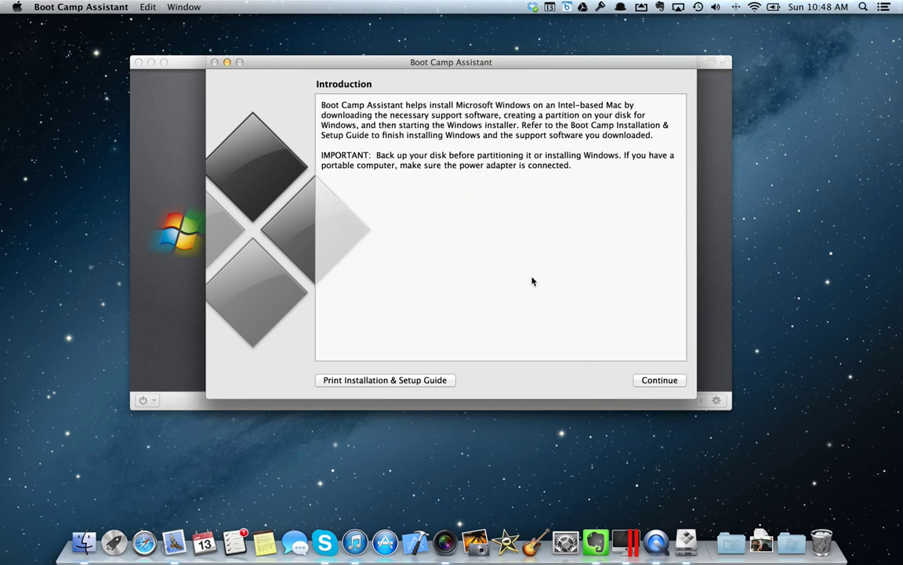
# Step: Minimize Boot Camp Assistant and open the OS X drive in a new Finder window
pyautogui.click(228, 62)
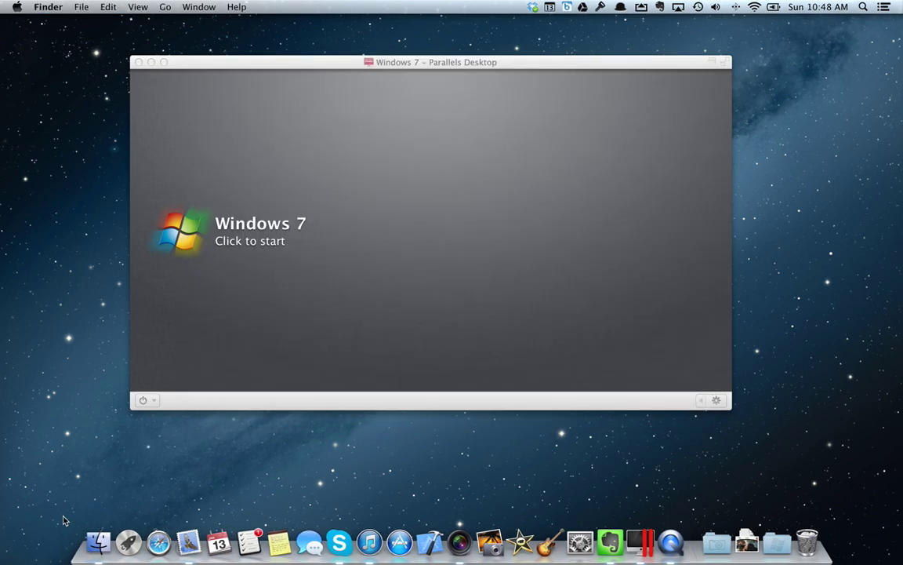
pyautogui.click(98, 533)
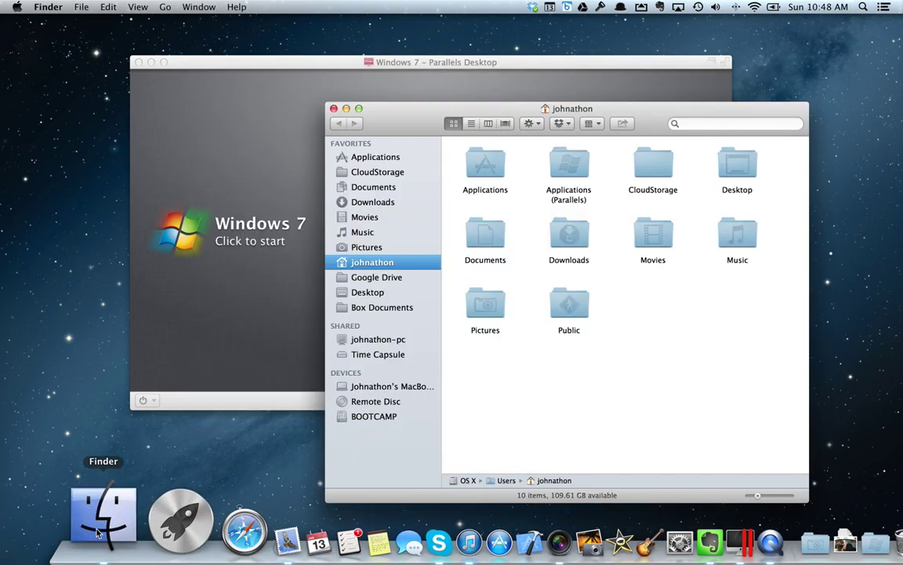
pyautogui.click(380, 386)
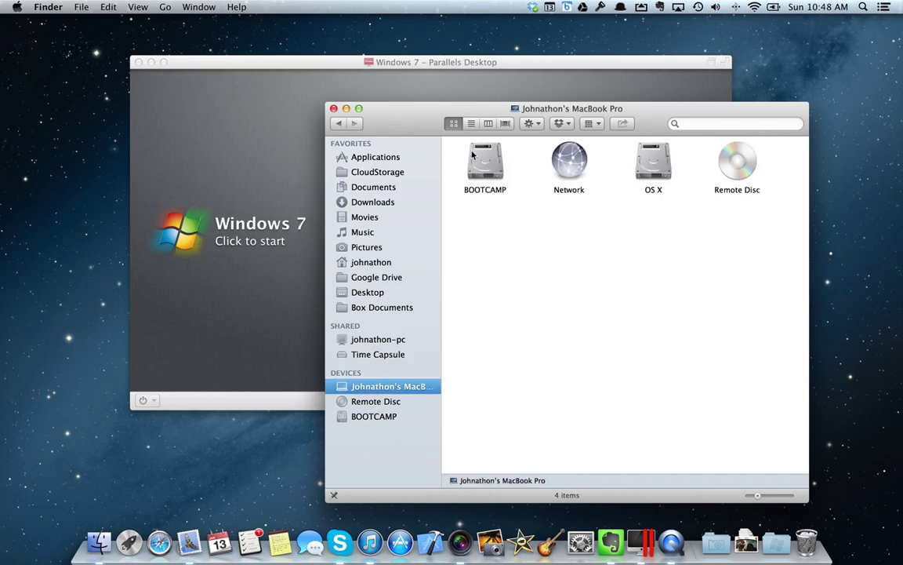
pyautogui.click(653, 163)
pyautogui.moveTo(654, 110); pyautogui.dragTo(466, 69)
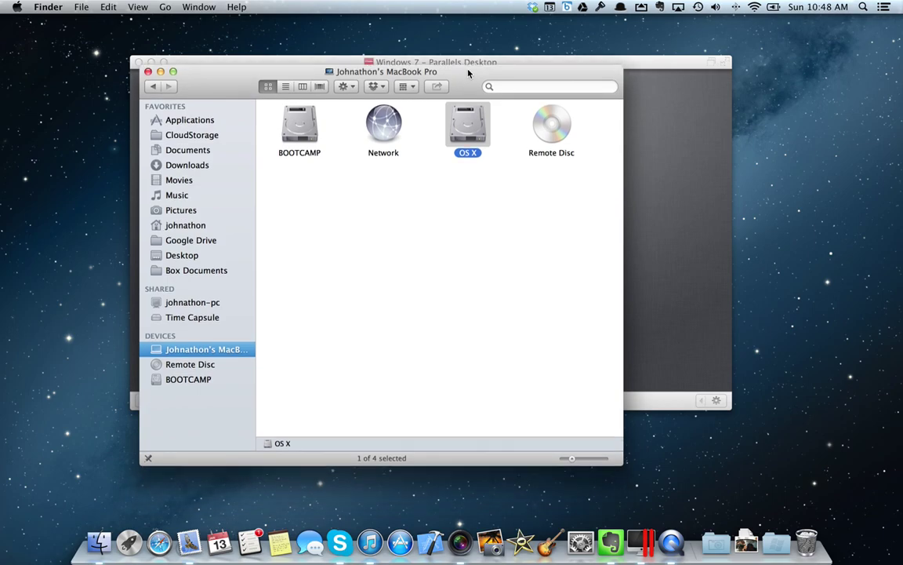
pyautogui.doubleClick(462, 151)
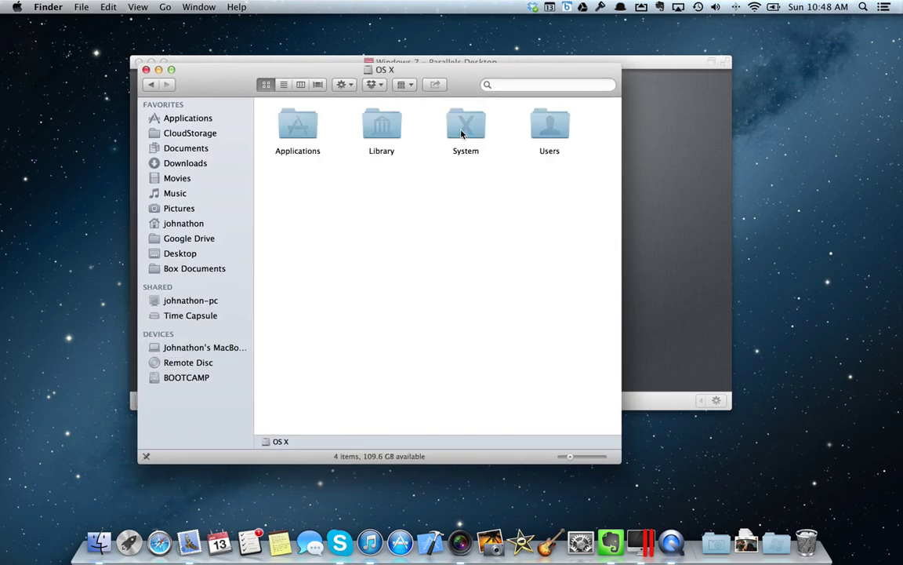
# Step: Go back, open BOOTCAMP's Program Files (x86) folder, then close Finder
pyautogui.click(153, 86)
pyautogui.click(311, 137)
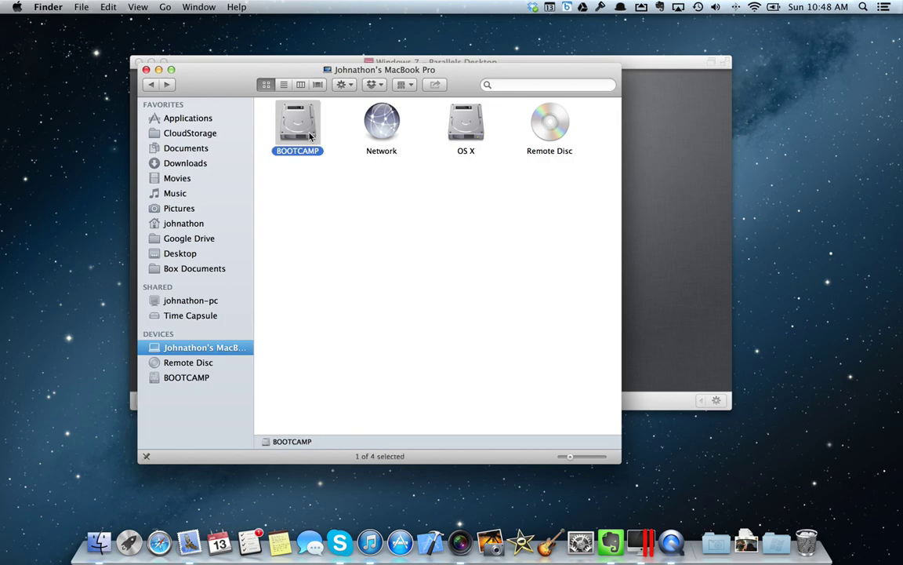
pyautogui.doubleClick(310, 136)
pyautogui.click(549, 239)
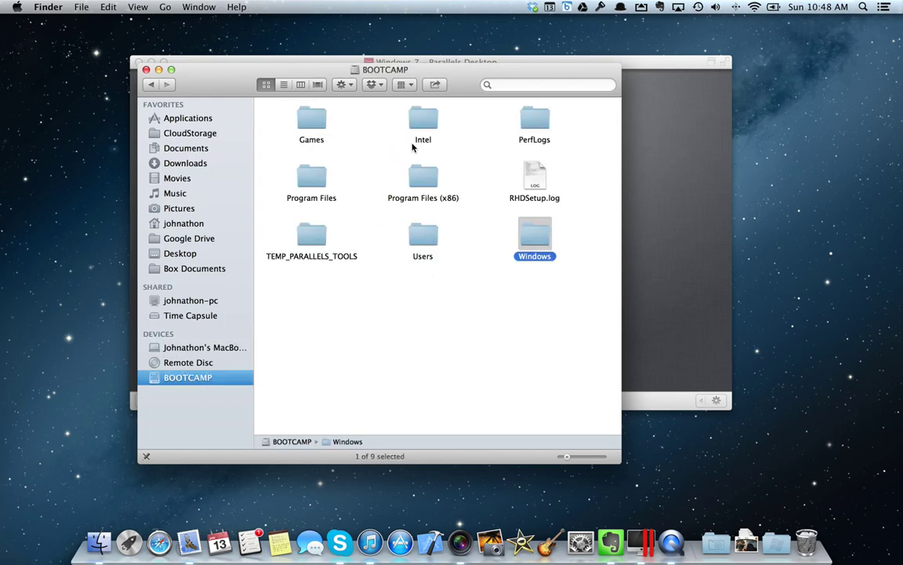
pyautogui.doubleClick(423, 176)
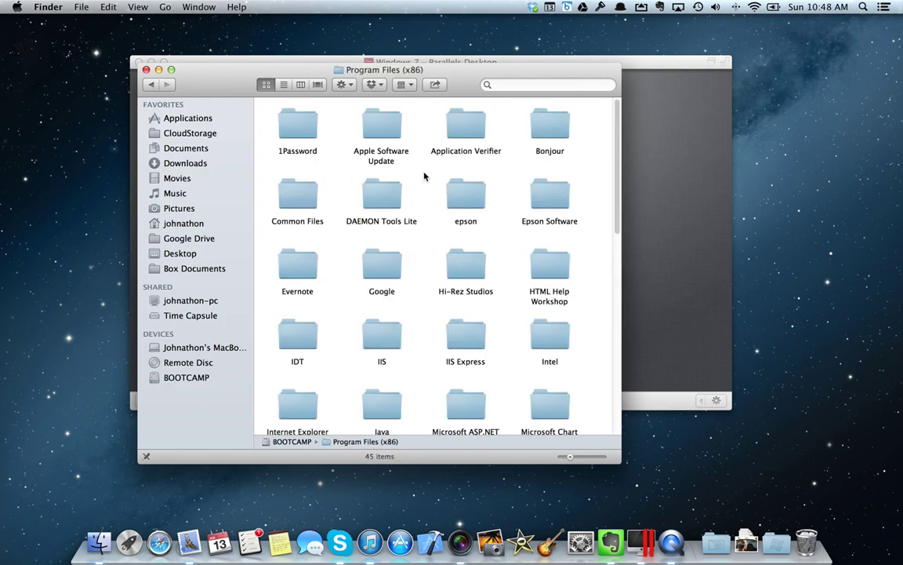
pyautogui.click(146, 70)
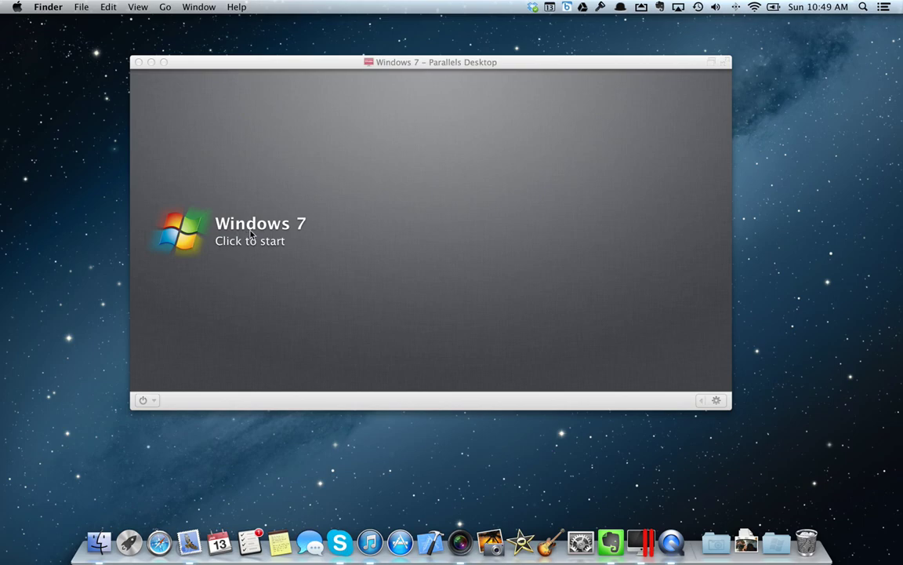
# Step: Boot the Windows 7 VM, zoom its window to fill the screen, and quit Steam's connection error
pyautogui.click(188, 232)
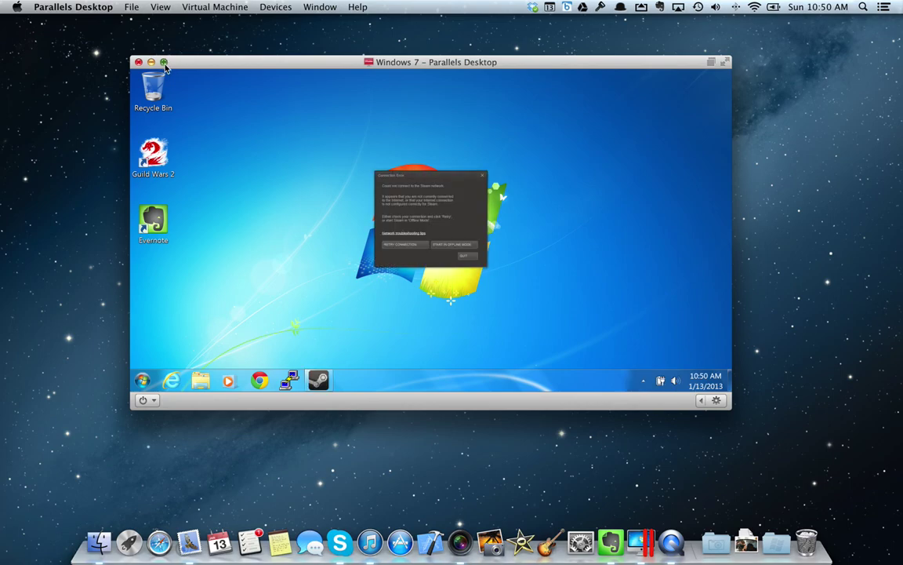
pyautogui.click(163, 62)
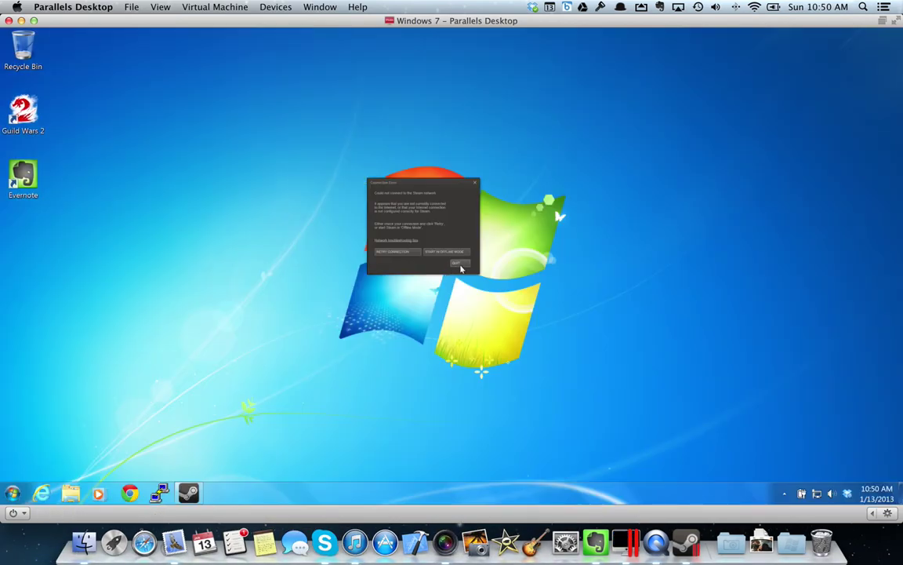
pyautogui.click(459, 265)
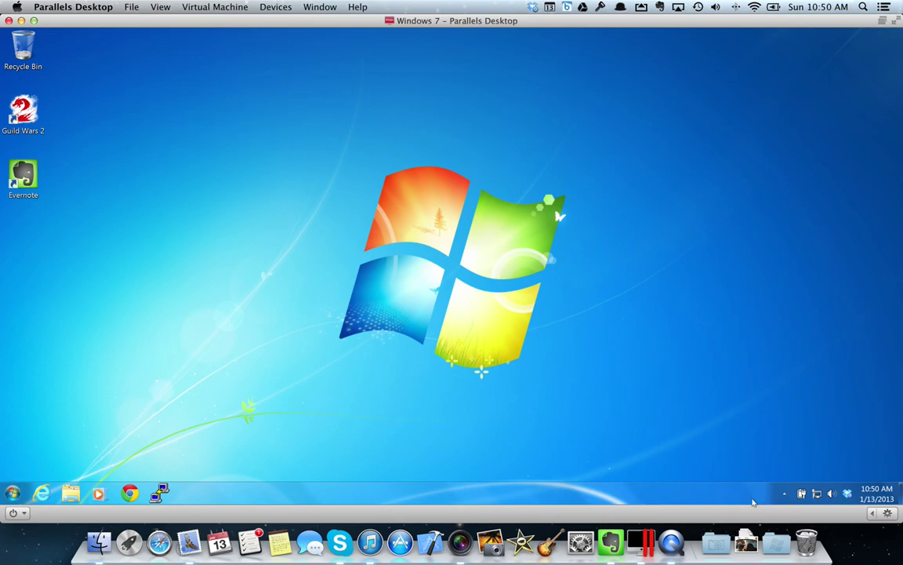
# Step: Browse the Dock's Windows 7 Applications list and the Start menu's All Programs list
pyautogui.click(780, 530)
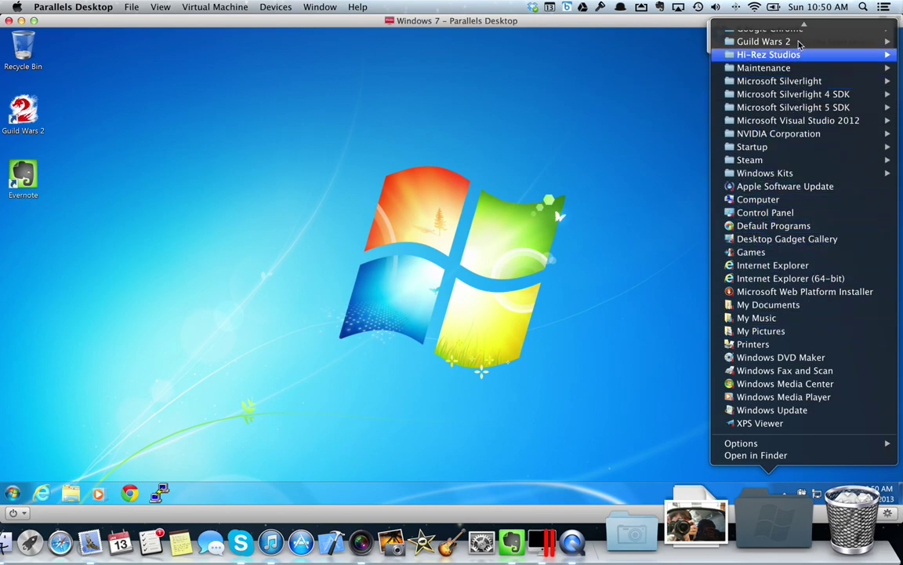
pyautogui.moveTo(804, 26)
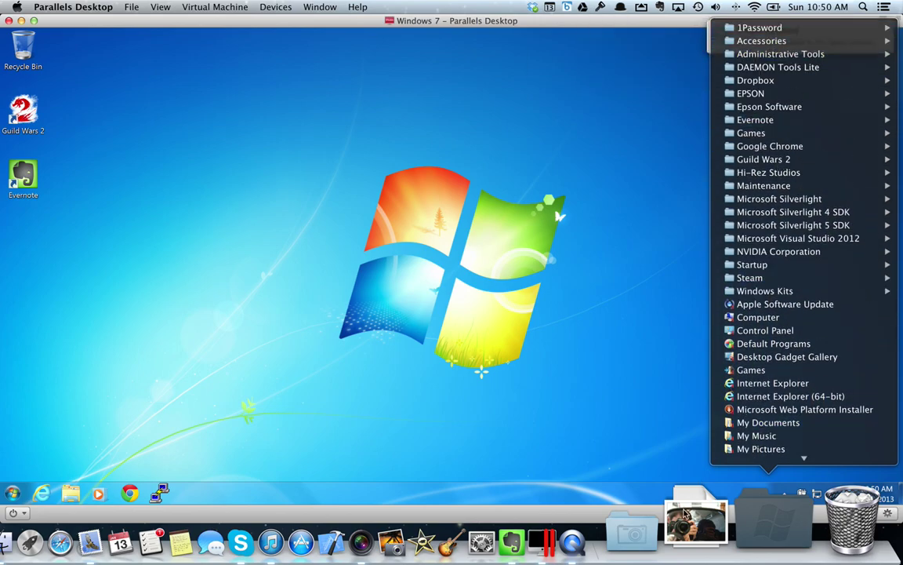
pyautogui.click(9, 493)
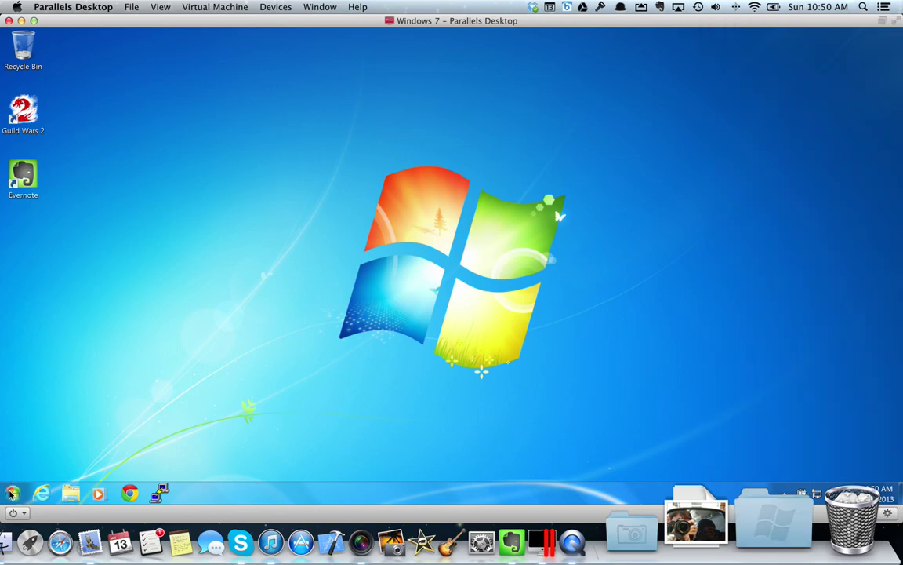
pyautogui.click(10, 492)
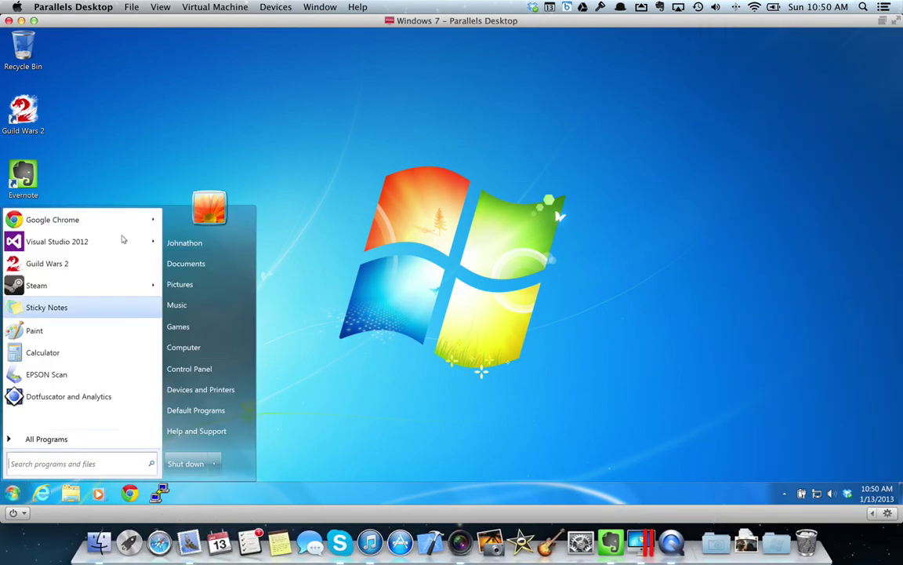
pyautogui.click(75, 437)
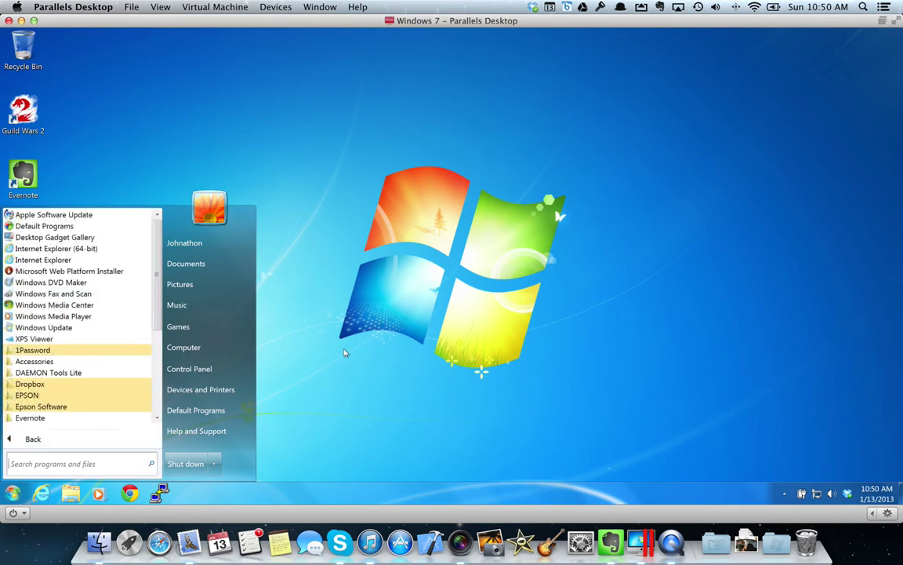
pyautogui.click(309, 313)
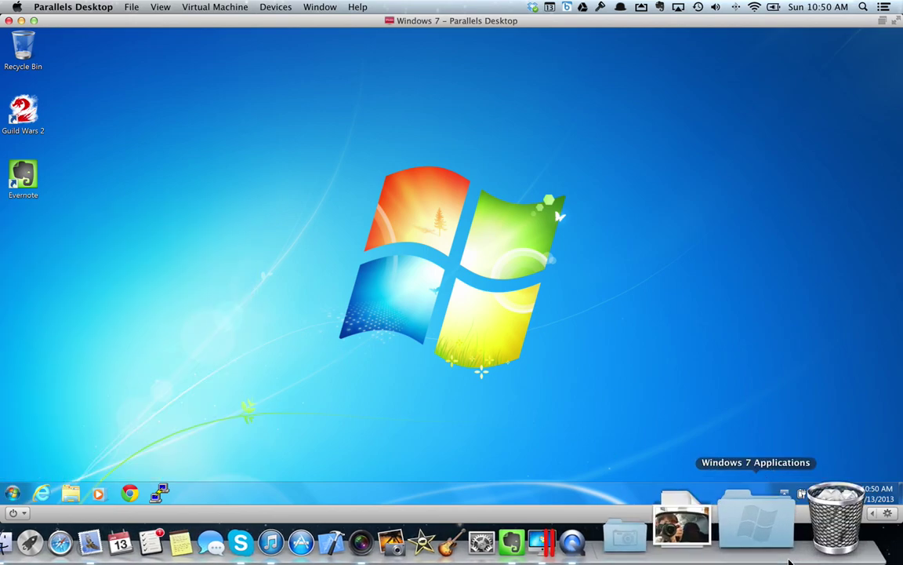
# Step: Reopen the Windows 7 Applications list and show the Microsoft Visual Studio 2012 programs
pyautogui.click(780, 502)
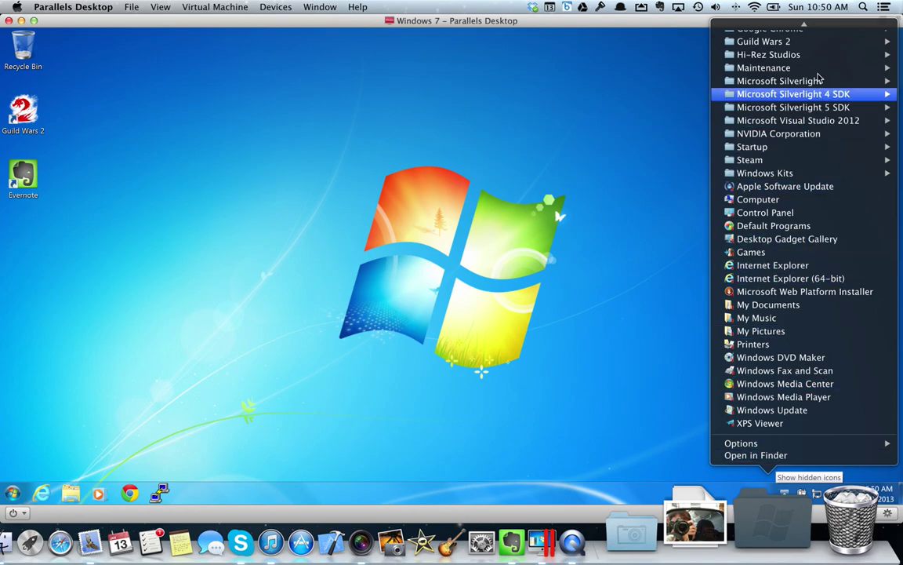
pyautogui.moveTo(803, 25)
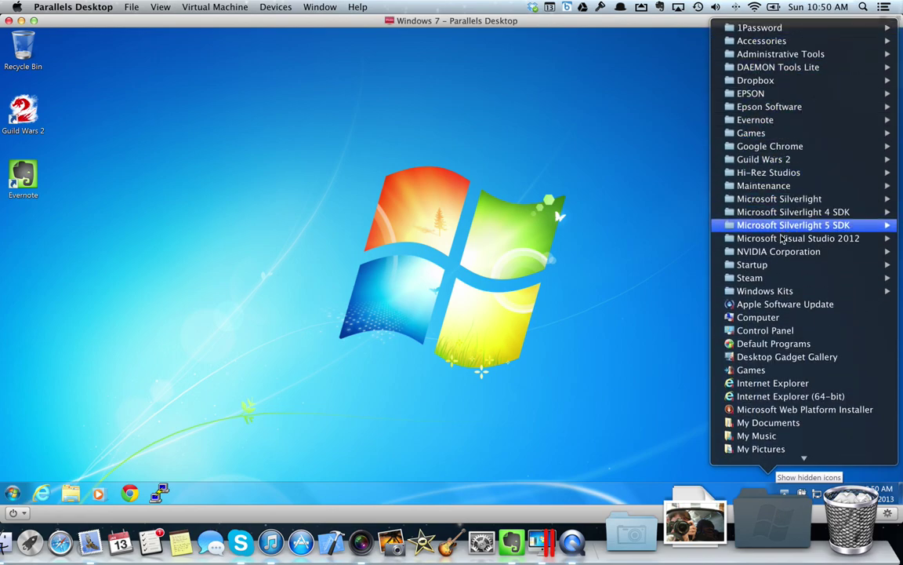
pyautogui.moveTo(781, 240)
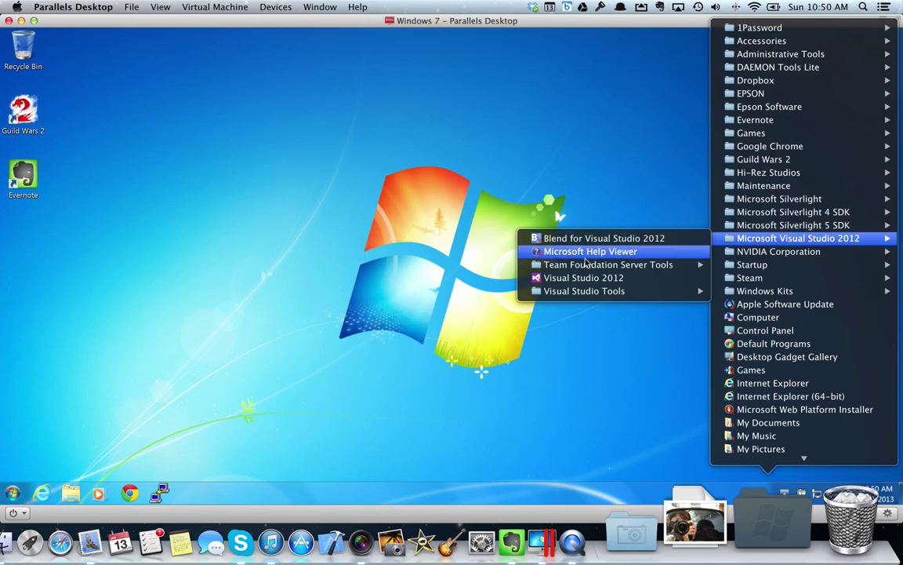
# Step: Launch Visual Studio 2012 and open MudEngine from the Start Page's Recent list
pyautogui.click(568, 284)
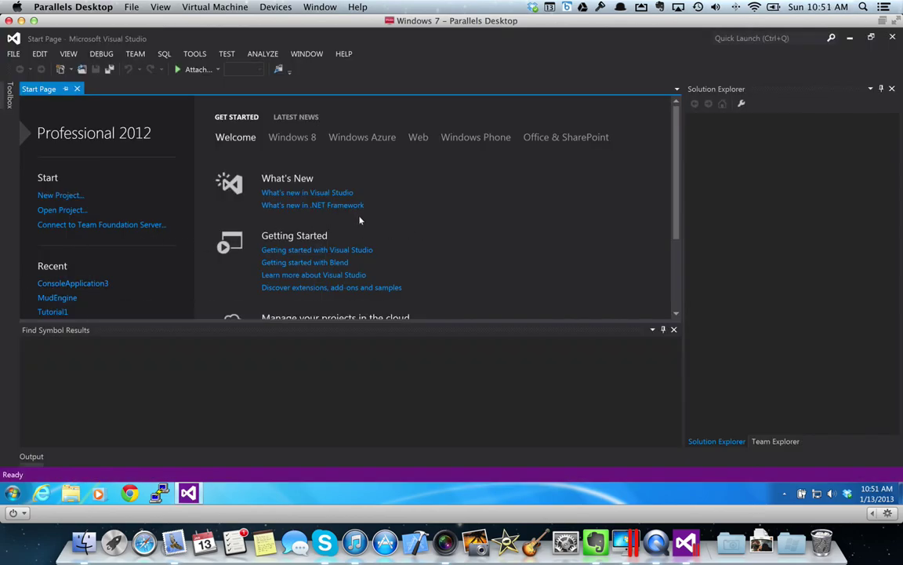
pyautogui.click(58, 298)
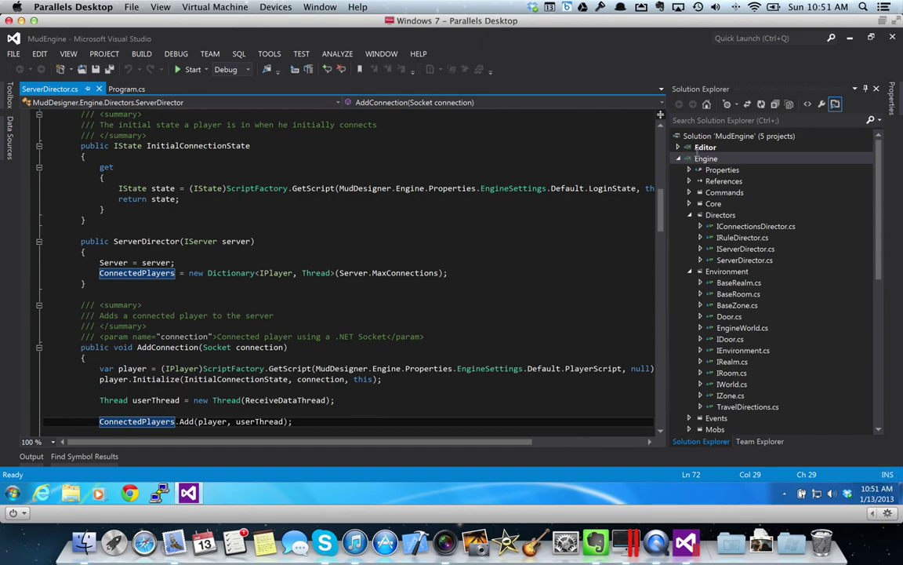
# Step: Choose Enter Coherence from the Mac View menu so Visual Studio runs on the Mac desktop
pyautogui.click(214, 6)
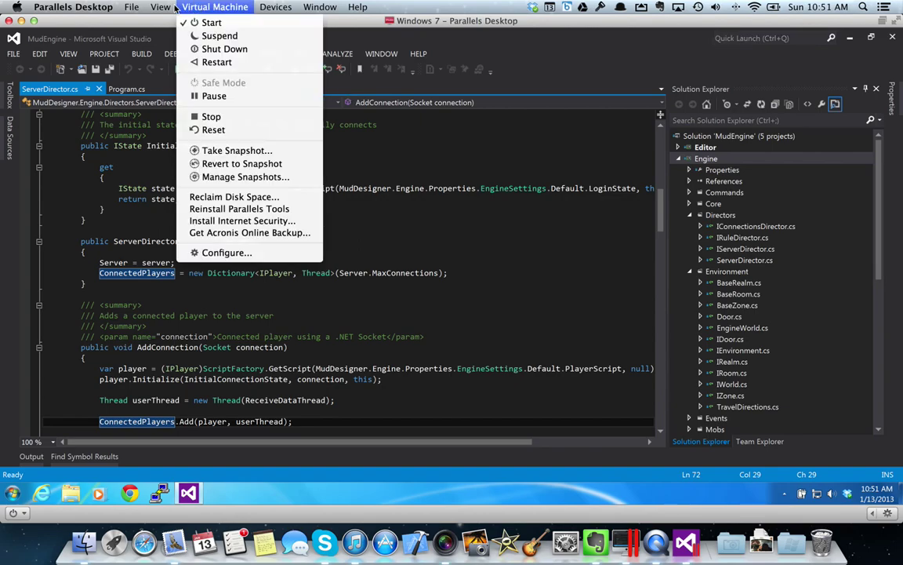
pyautogui.moveTo(160, 6)
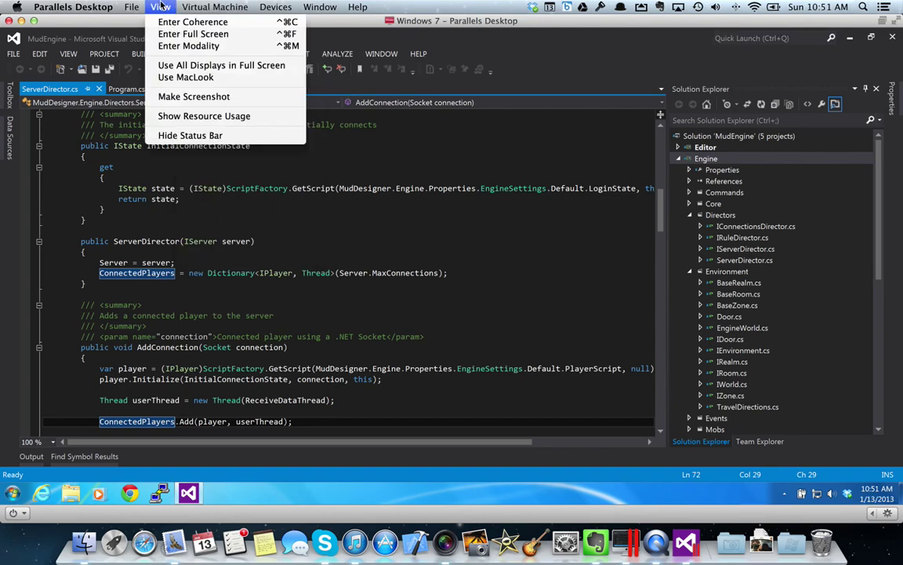
pyautogui.click(220, 26)
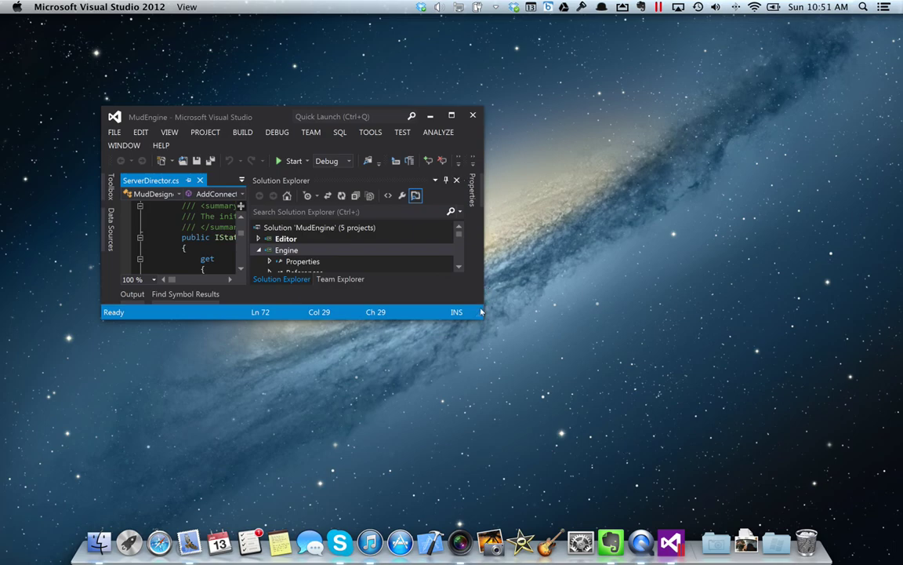
# Step: Resize the Visual Studio window larger until ServerDirector.cs and Solution Explorer both fit
pyautogui.moveTo(483, 318); pyautogui.dragTo(807, 497)
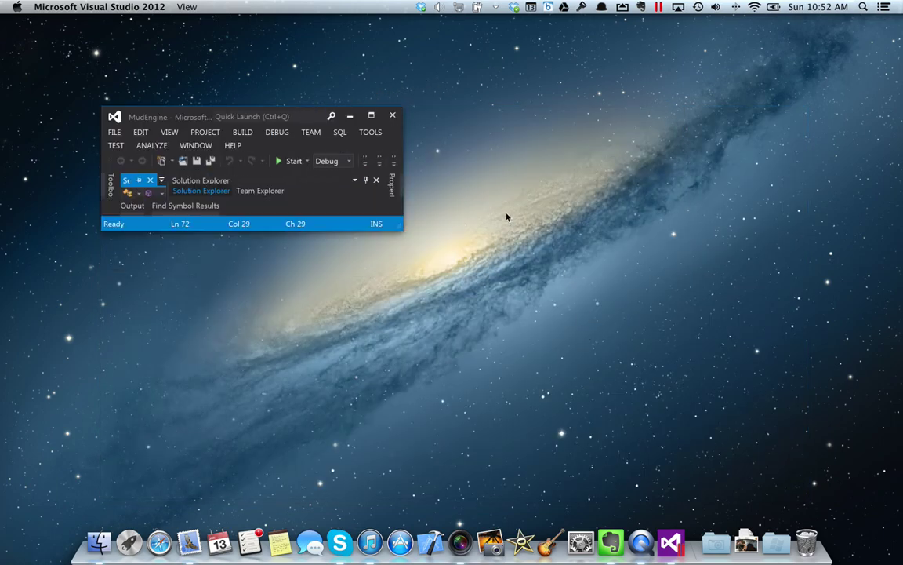
pyautogui.moveTo(411, 239); pyautogui.dragTo(818, 502)
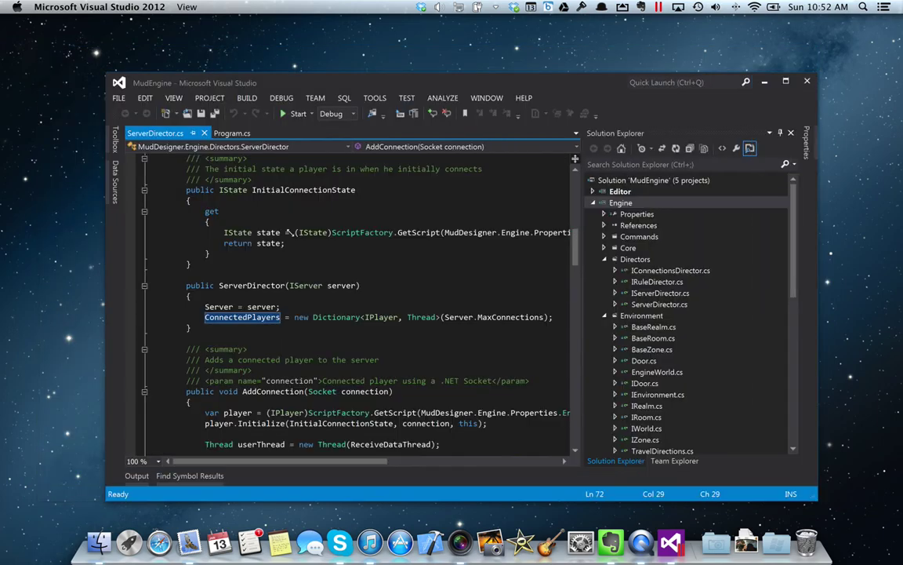
pyautogui.click(289, 232)
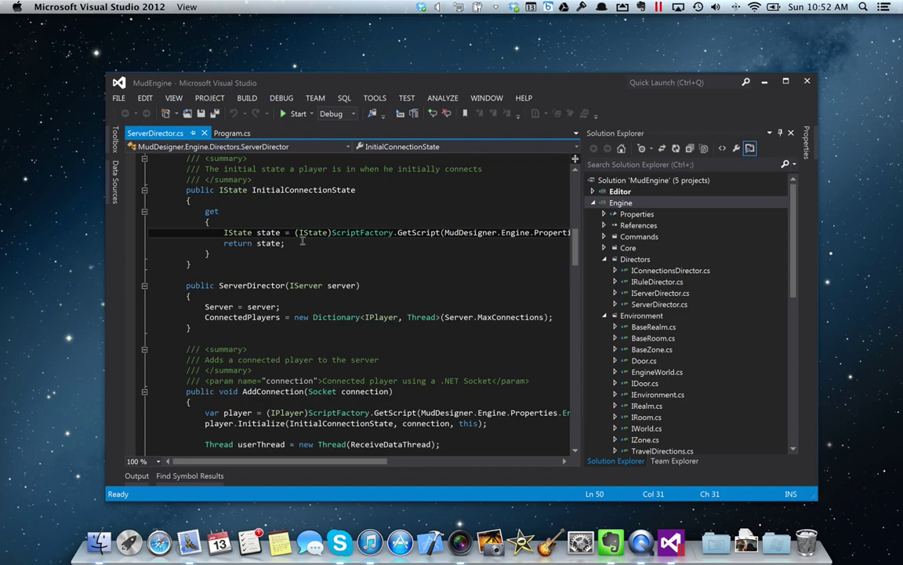
pyautogui.click(299, 242)
pyautogui.press('Up')
pyautogui.press('Up')
pyautogui.press('Up')
pyautogui.press('Up')
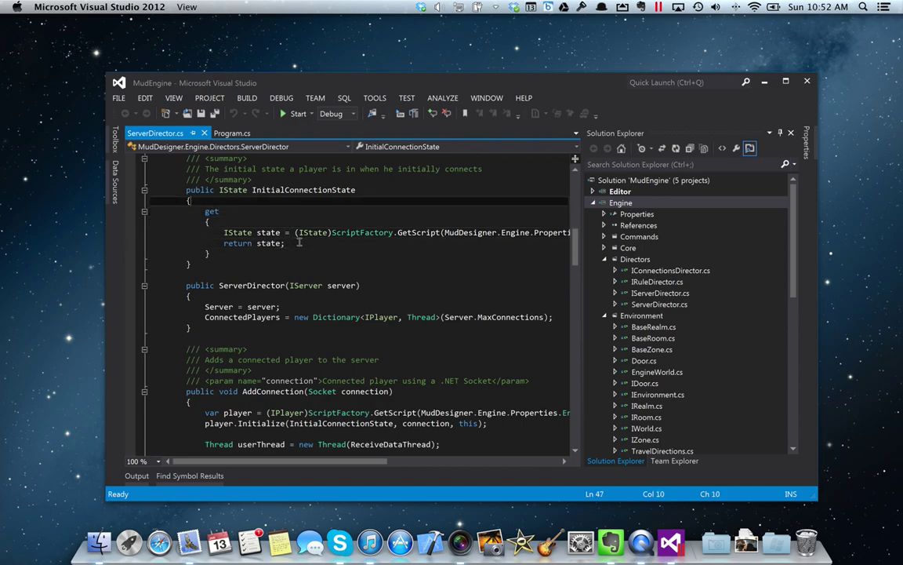
pyautogui.scroll(-4, 299, 242)
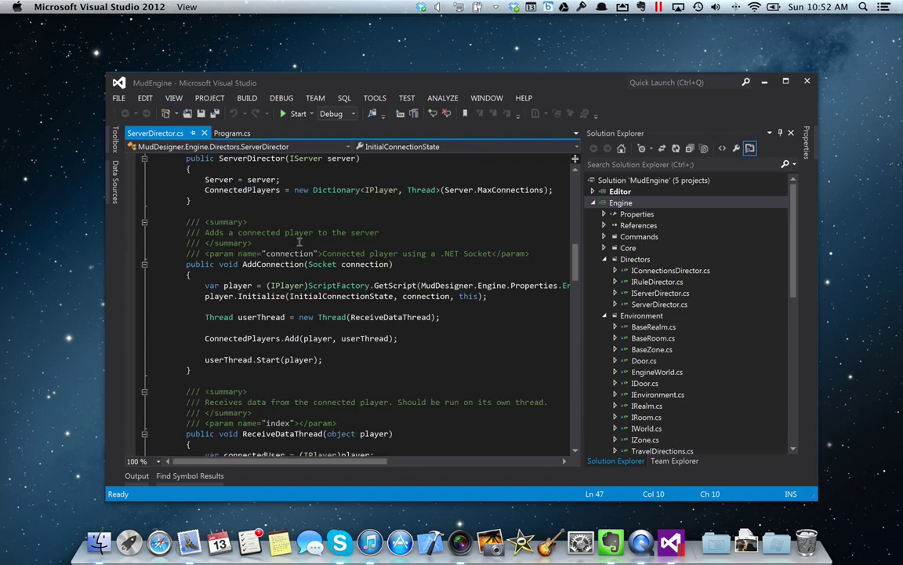
pyautogui.click(247, 318)
pyautogui.press('Down')
pyautogui.press('Return')
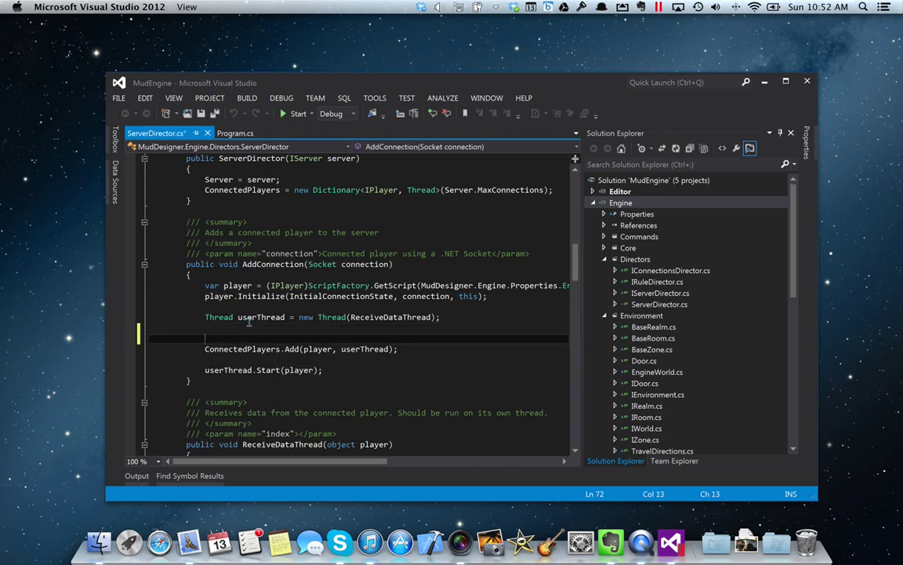
pyautogui.press('Return')
pyautogui.write('if (uerThread')
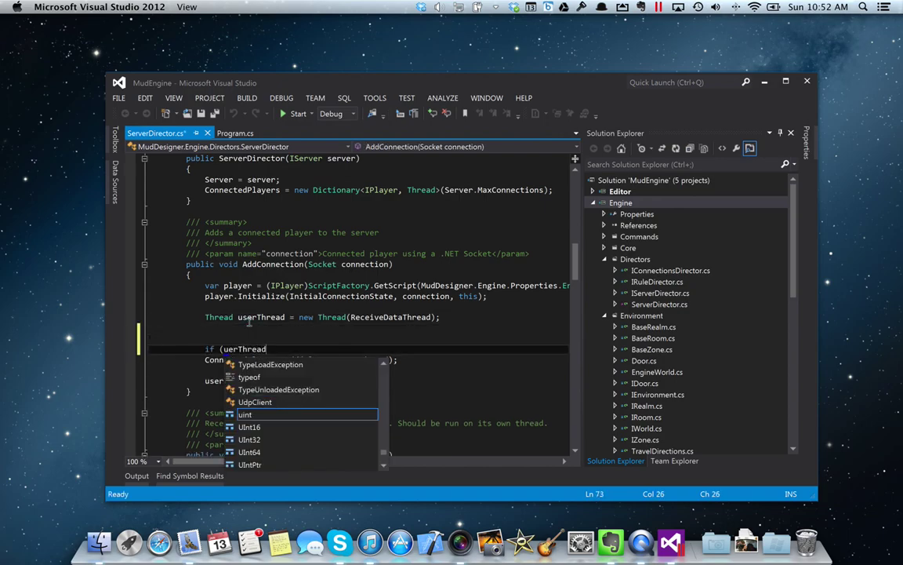
pyautogui.write(' =')
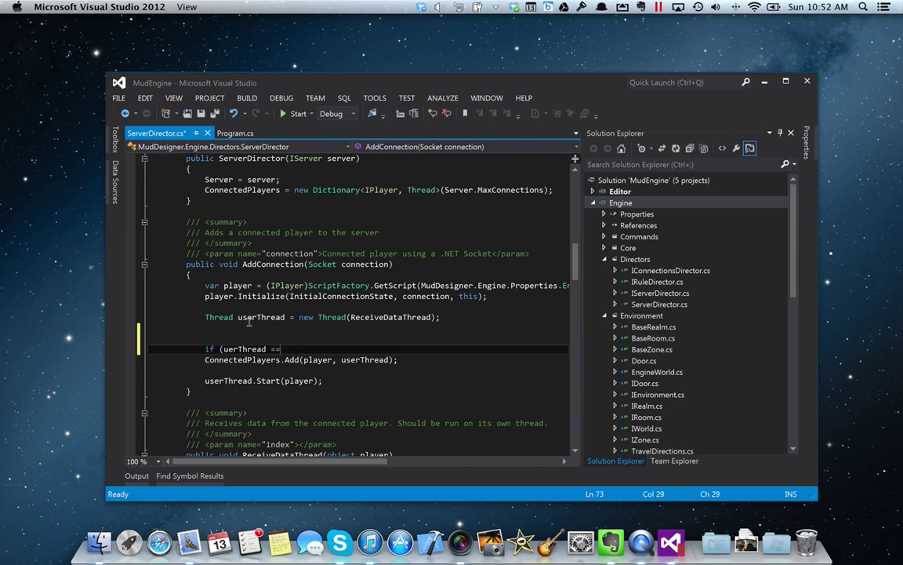
pyautogui.write('= null)')
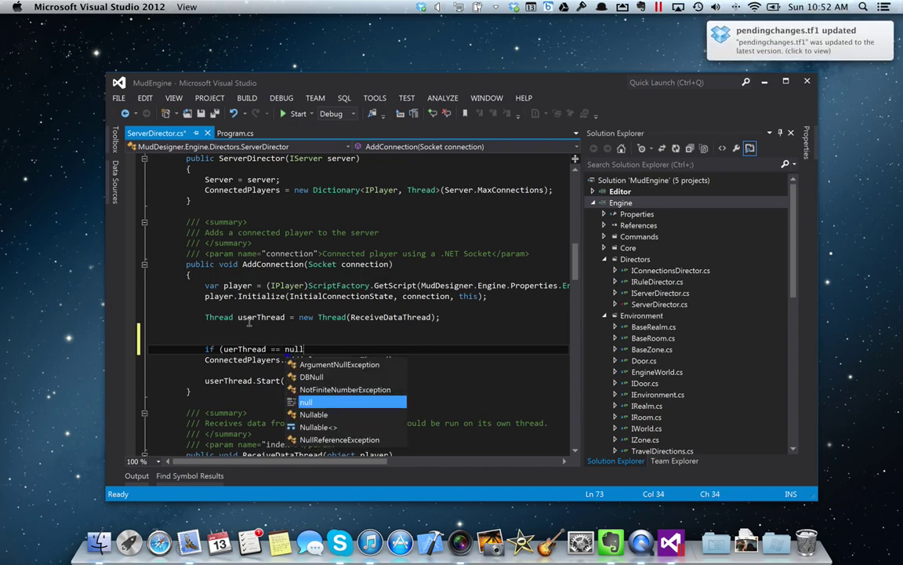
pyautogui.press('Return')
pyautogui.write('return;')
pyautogui.press('Return')
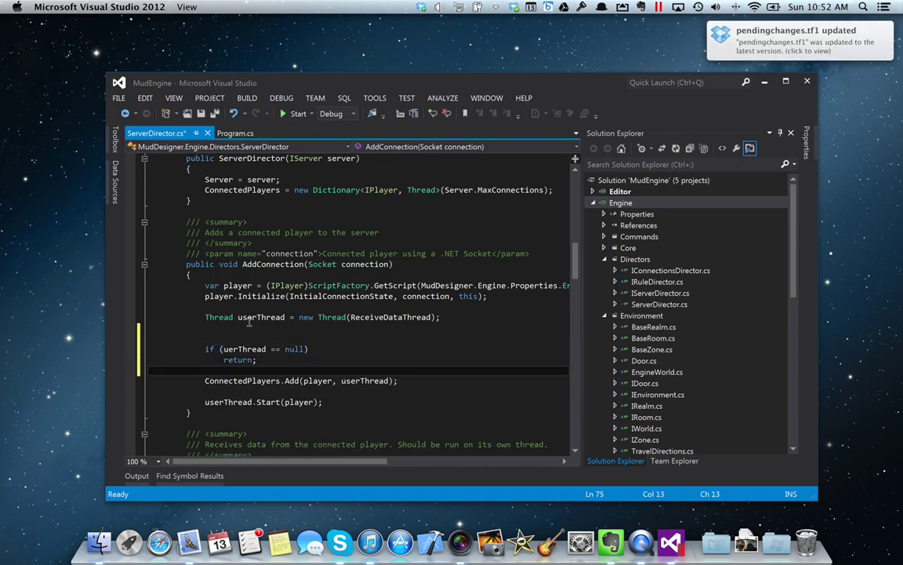
pyautogui.hotkey('shift', 'Up')
pyautogui.hotkey('shift', 'Up')
pyautogui.hotkey('shift', 'Up')
pyautogui.press('Delete')
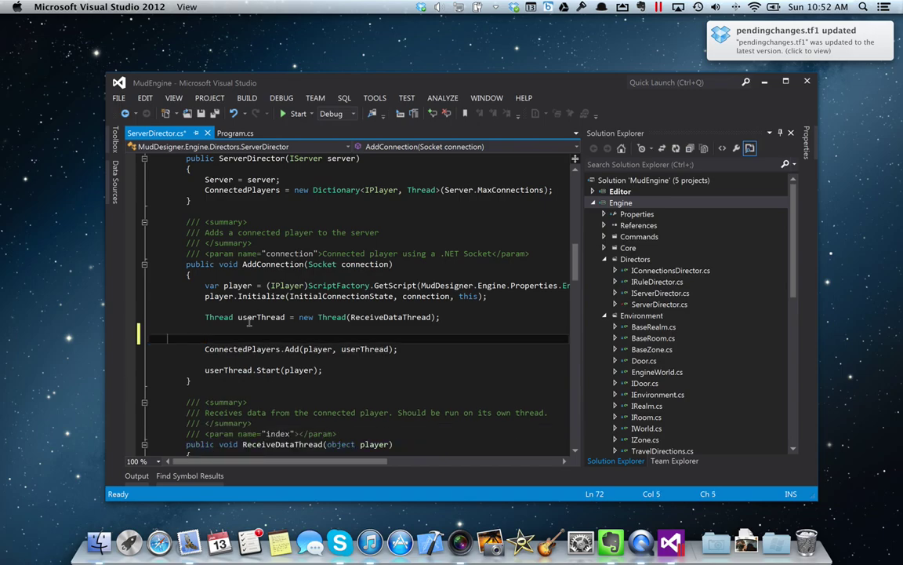
pyautogui.press('BackSpace')
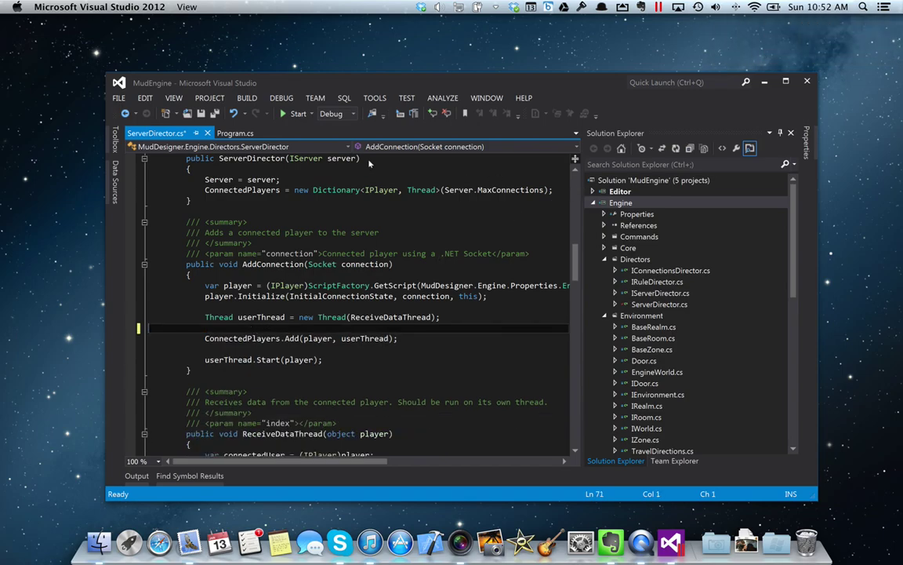
# Step: Build and run, decline the last successful build, and jump to the first error
pyautogui.click(298, 114)
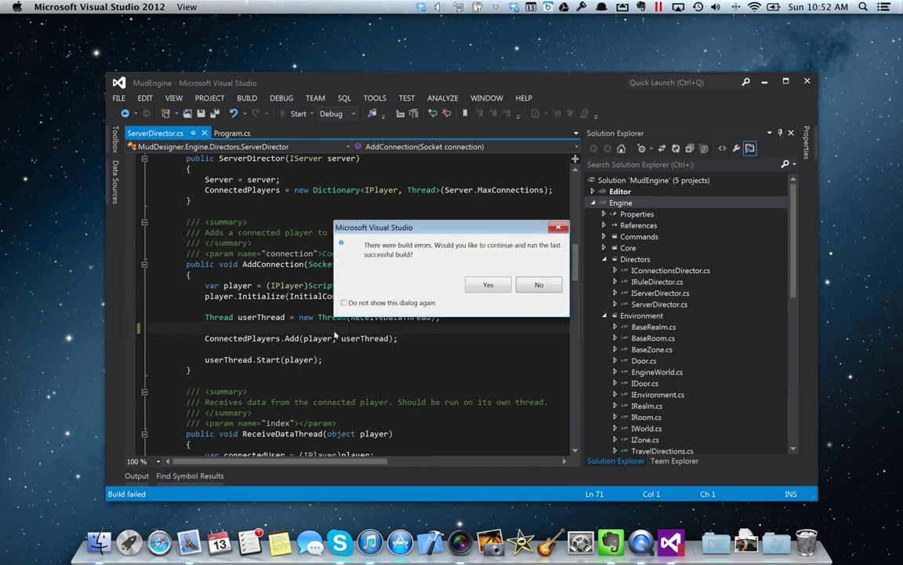
pyautogui.click(538, 285)
pyautogui.doubleClick(275, 396)
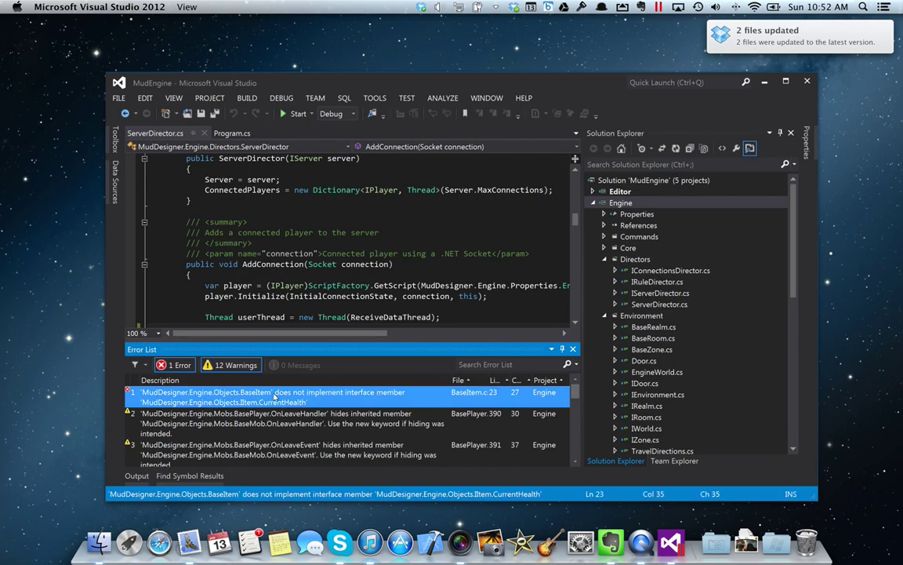
pyautogui.scroll(-15, 306, 306)
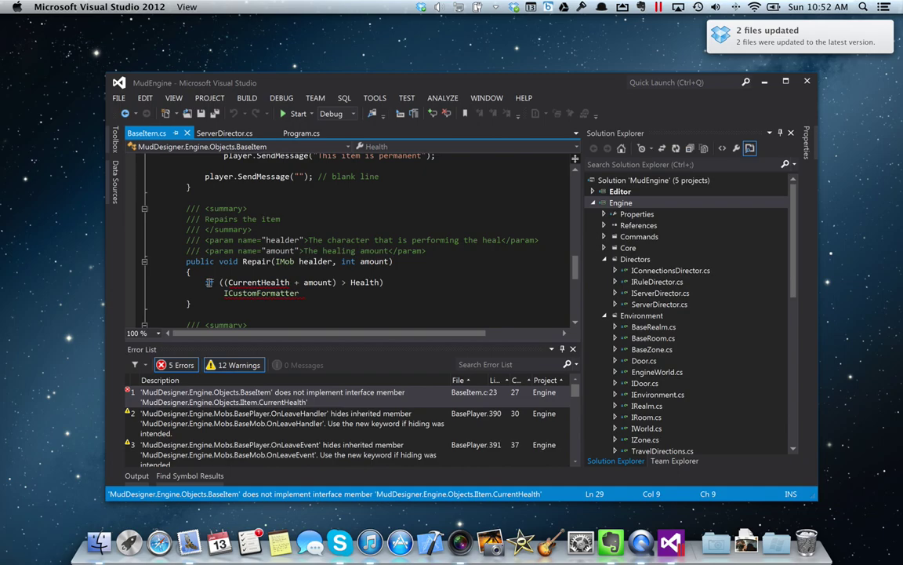
# Step: Comment out the if block inside the Repair method
pyautogui.click(209, 278)
pyautogui.press('Return')
pyautogui.write('/')
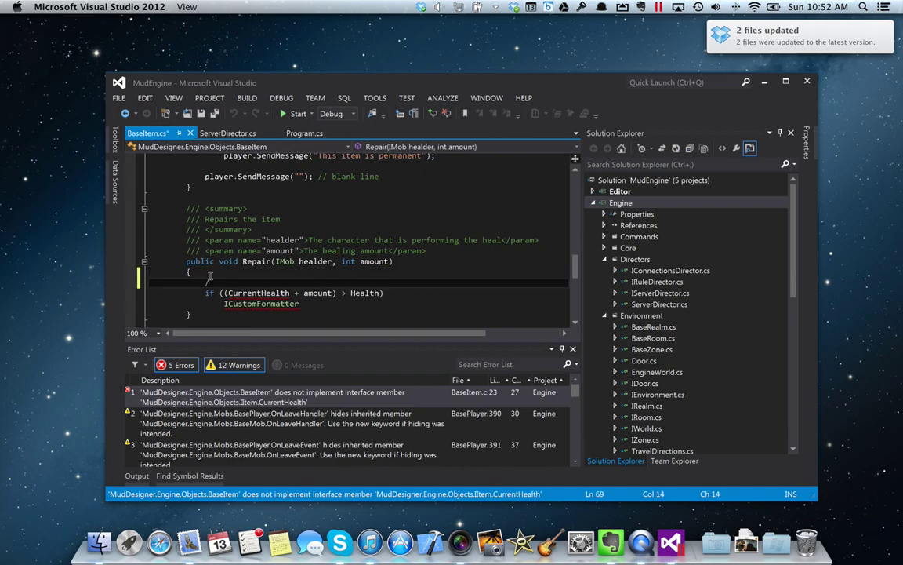
pyautogui.write('/*')
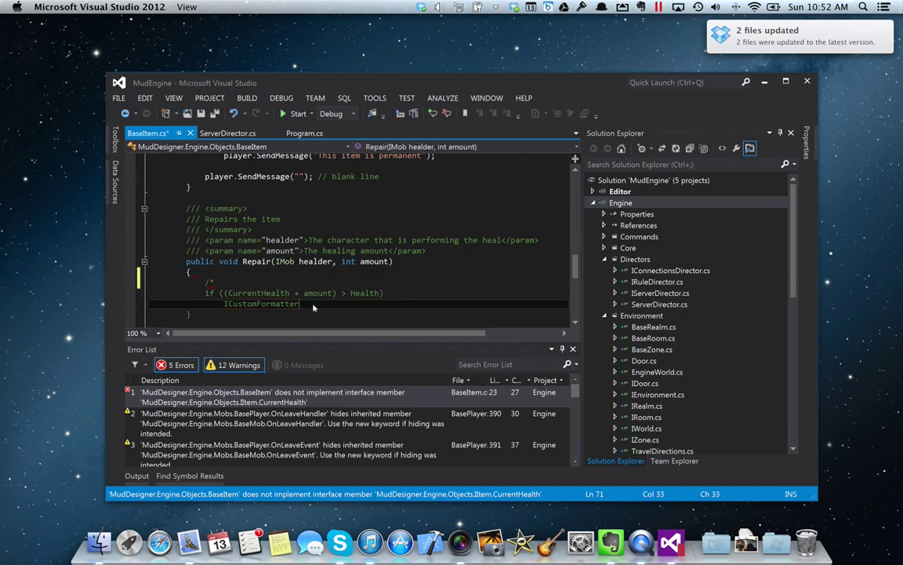
pyautogui.hotkey('ctrl', 'z')
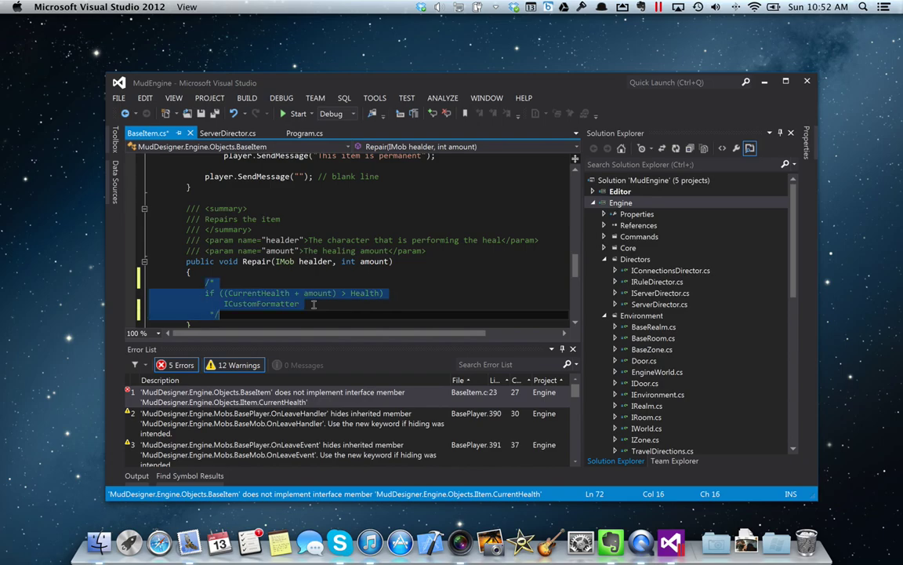
# Step: Rebuild, decline the old build, and jump to the missing CurrentHealth error in BaseItem
pyautogui.click(293, 114)
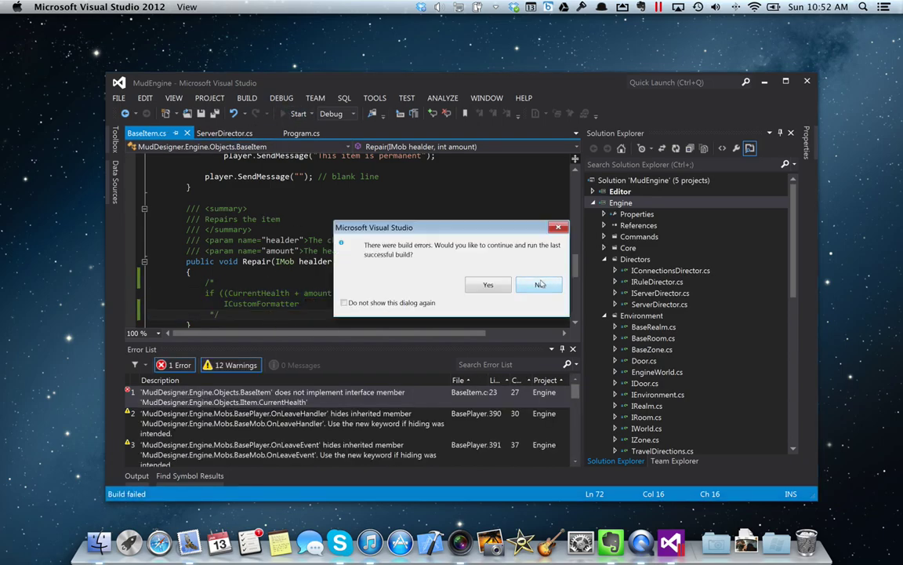
pyautogui.click(538, 284)
pyautogui.doubleClick(257, 401)
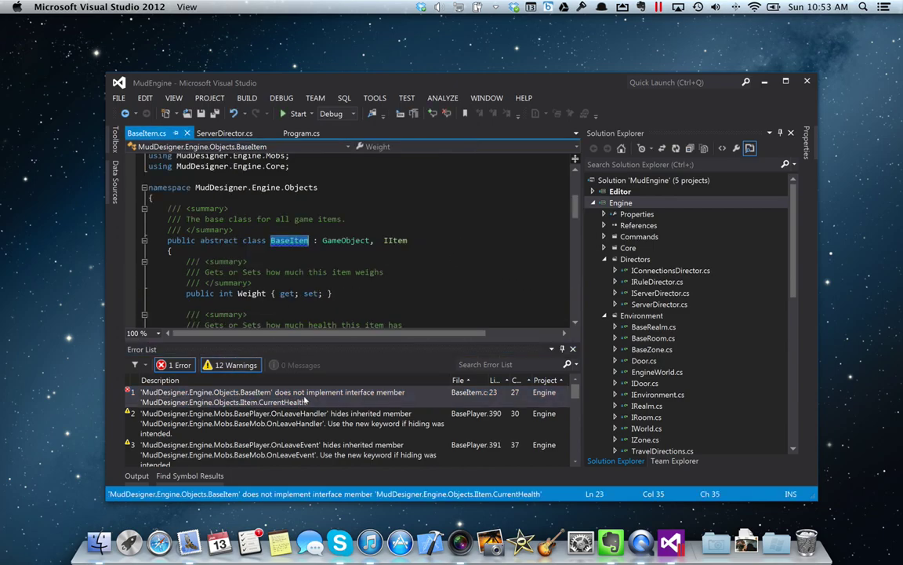
# Step: Add 'public int CurrentHealth { get; set; }' on a new line below the Weight property
pyautogui.click(353, 270)
pyautogui.scroll(-6, 354, 272)
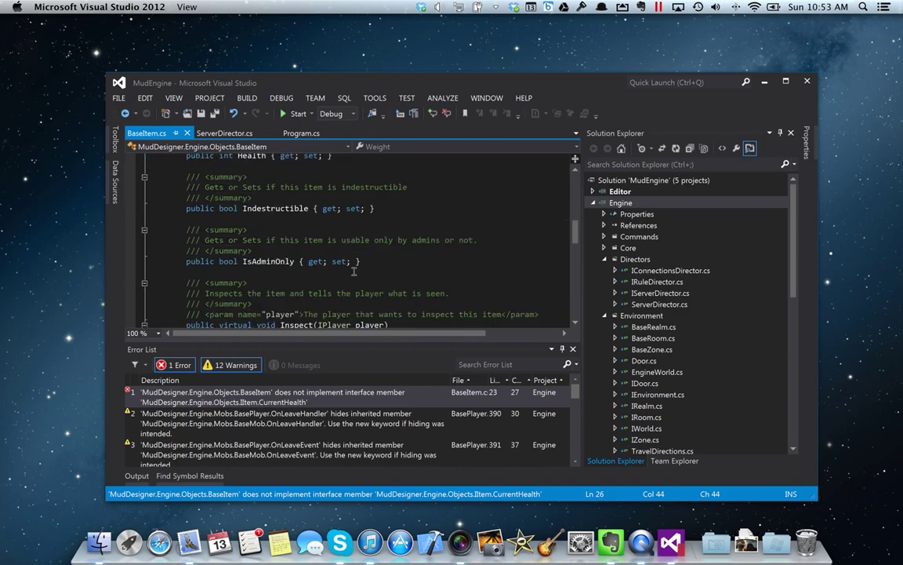
pyautogui.scroll(4, 354, 271)
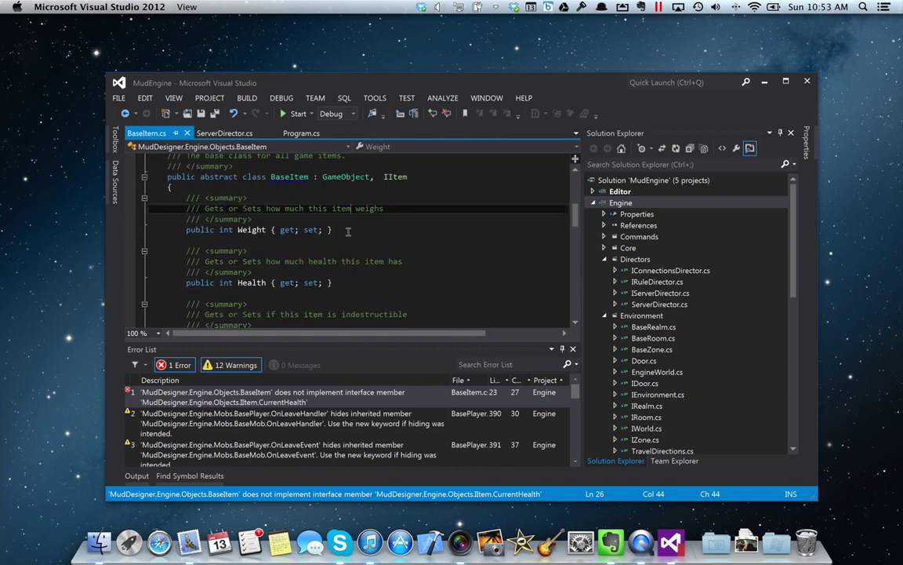
pyautogui.click(347, 229)
pyautogui.press('Return')
pyautogui.press('Return')
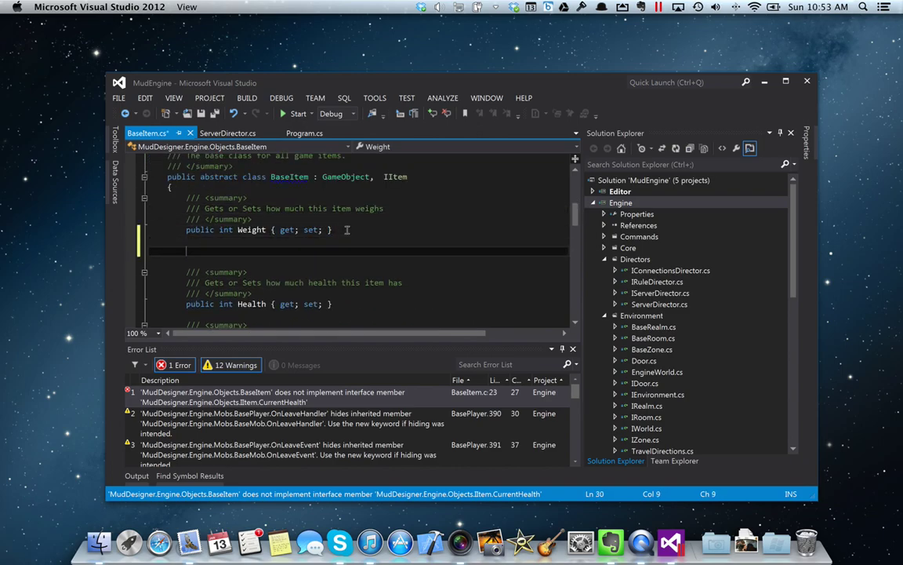
pyautogui.write('public int ')
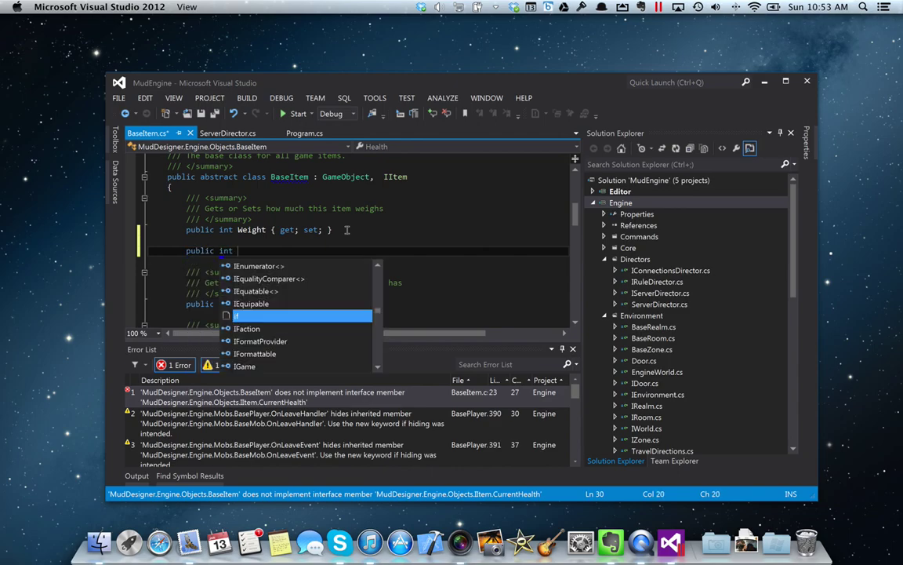
pyautogui.write('CurrentHealth ')
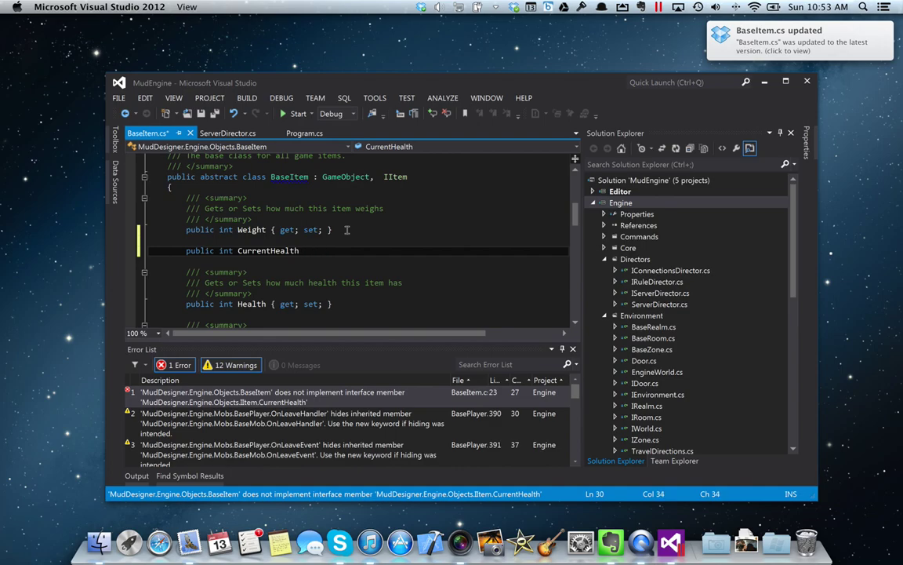
pyautogui.write('{ get; set; }')
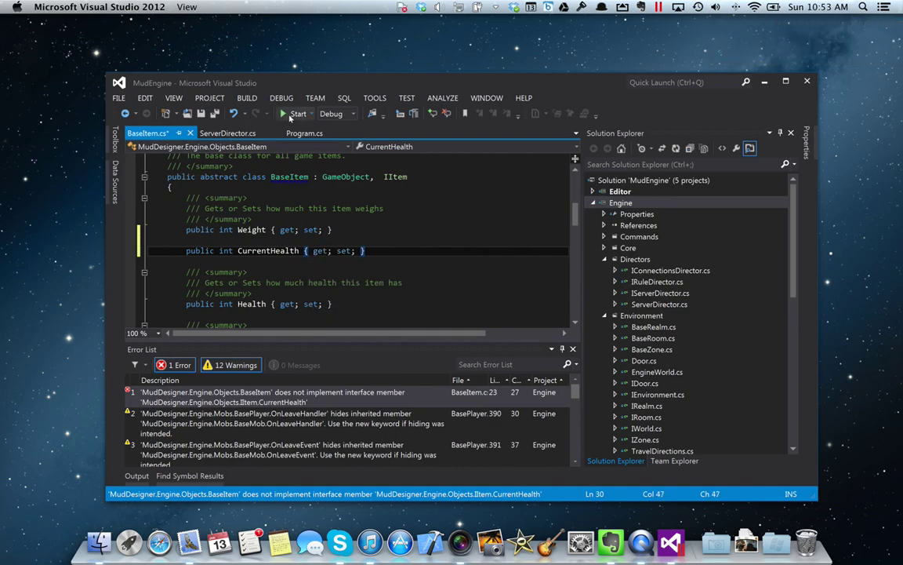
# Step: Build and run MudEngine, then move the Mud Designer Editor and try closing it
pyautogui.click(294, 114)
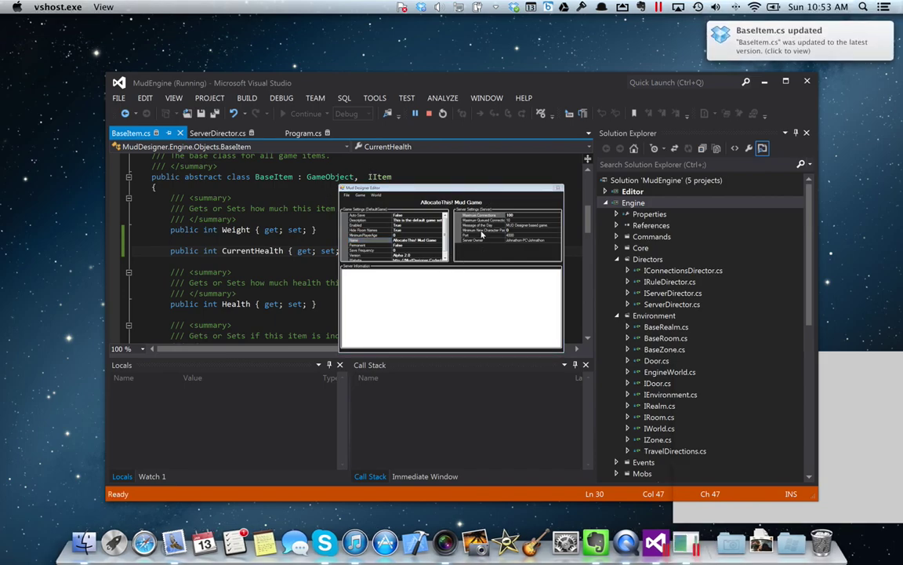
pyautogui.moveTo(463, 190); pyautogui.dragTo(357, 186)
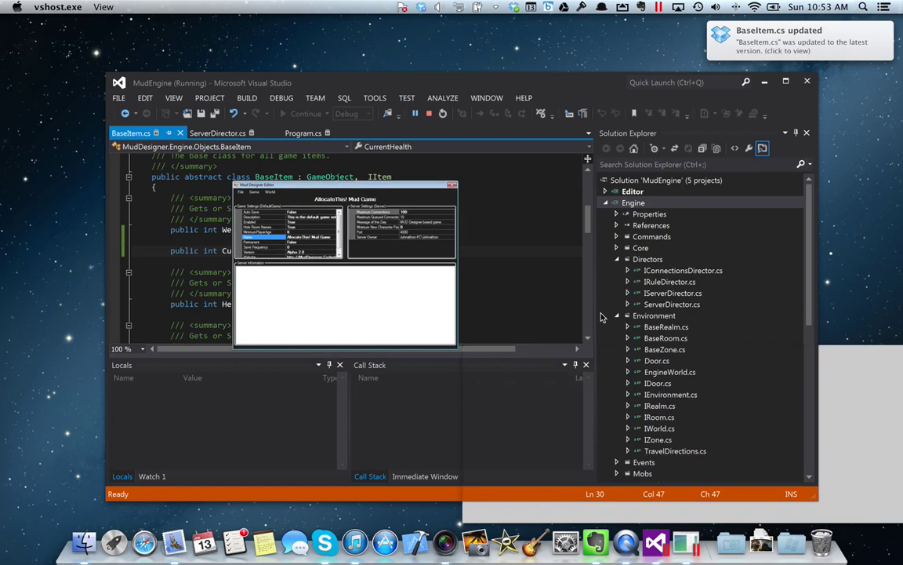
pyautogui.moveTo(424, 182); pyautogui.dragTo(354, 161)
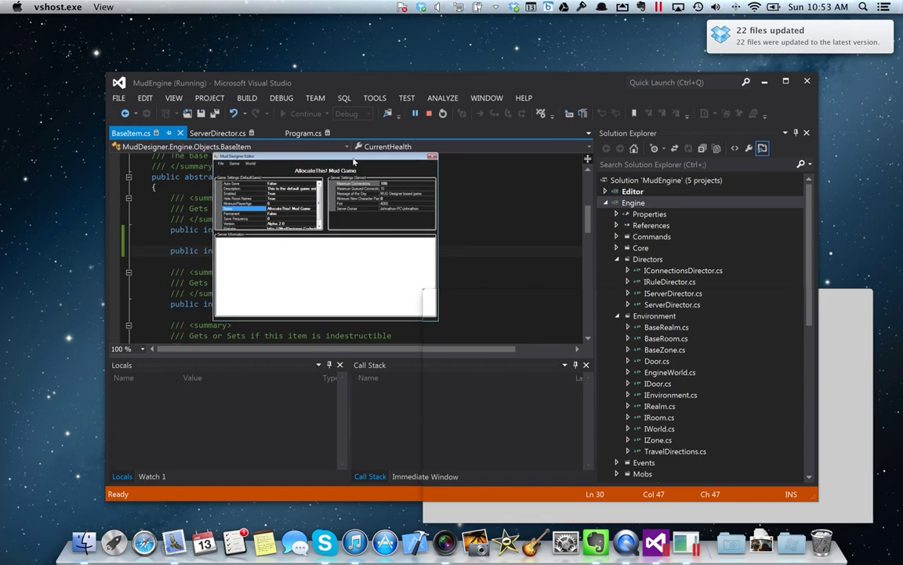
pyautogui.click(434, 158)
pyautogui.click(423, 295)
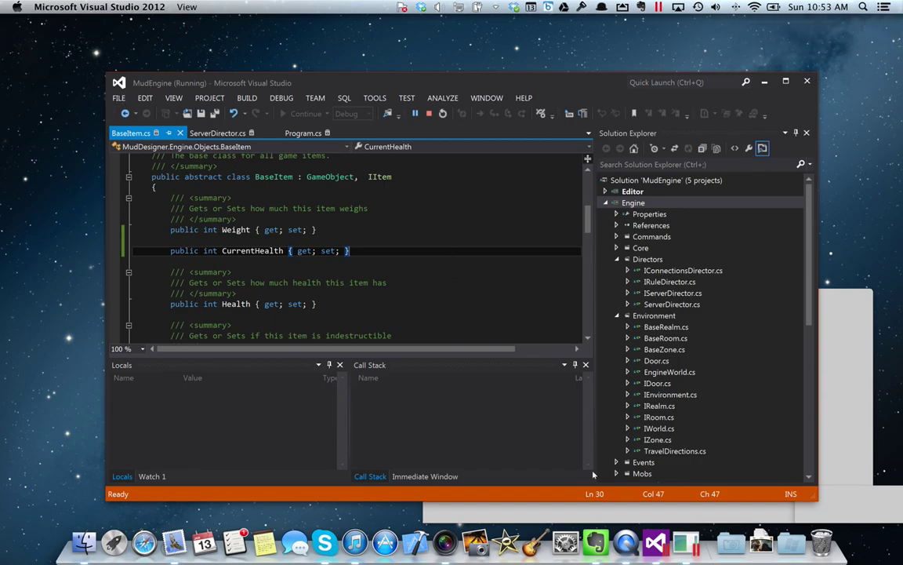
# Step: Close the Mud Designer Editor without saving, save BaseItem.cs, and quit Visual Studio
pyautogui.hotkey('ctrl', 'Up')
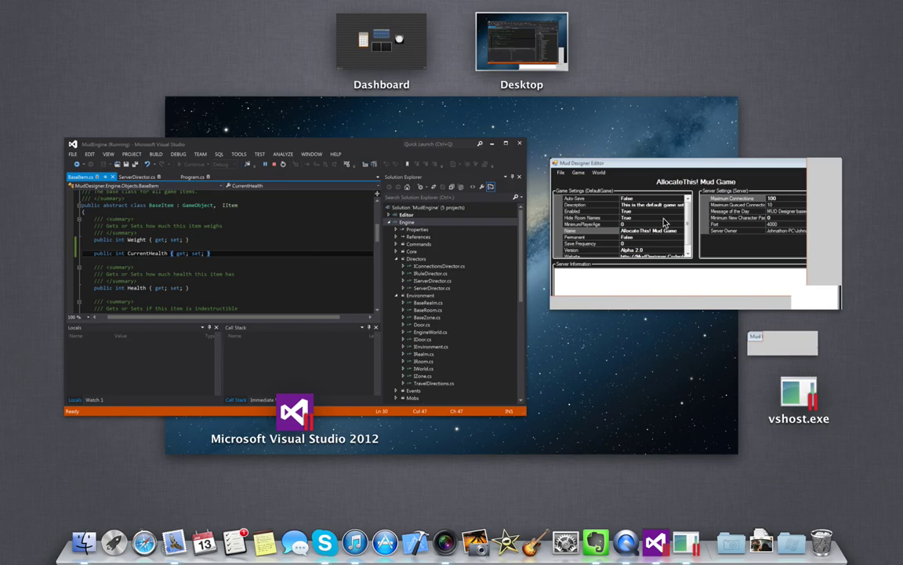
pyautogui.click(597, 196)
pyautogui.hotkey('alt', 'F4')
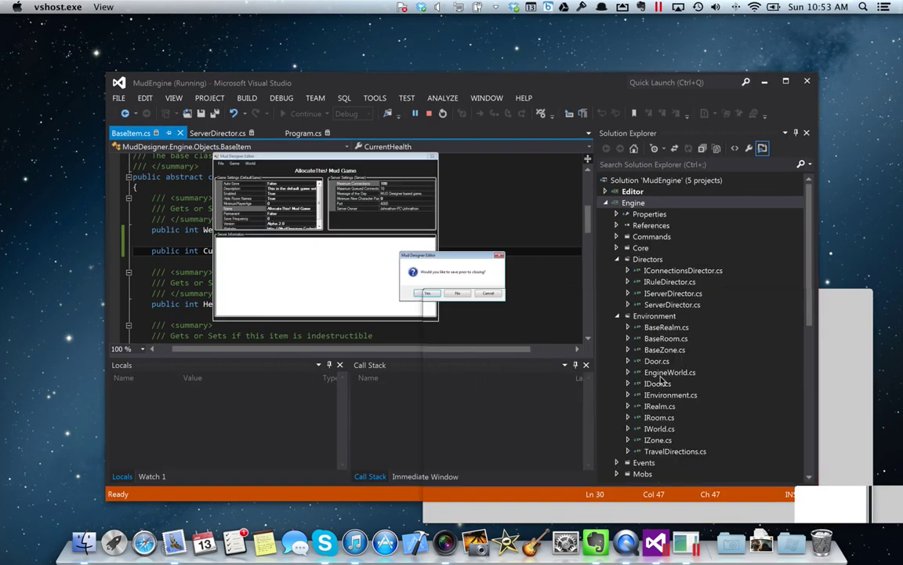
pyautogui.click(456, 293)
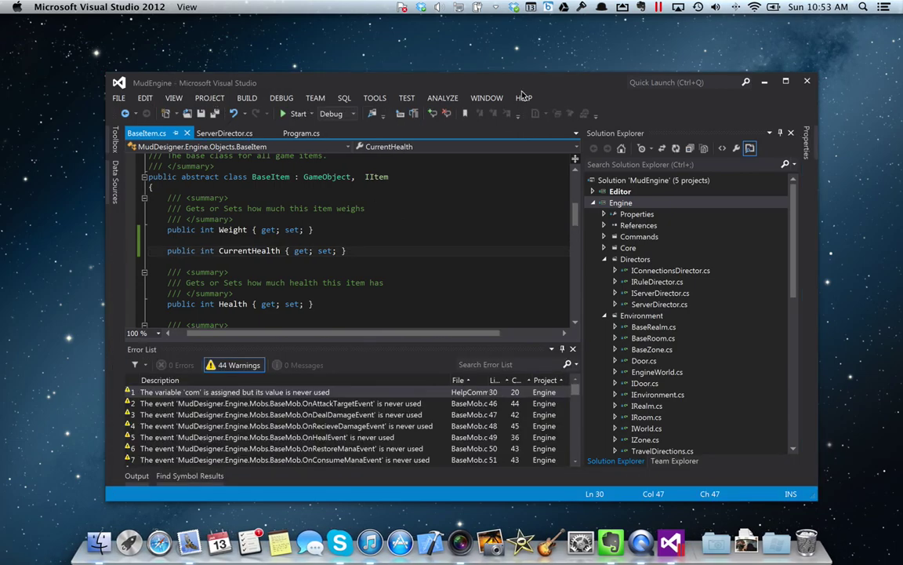
pyautogui.hotkey('ctrl', 's')
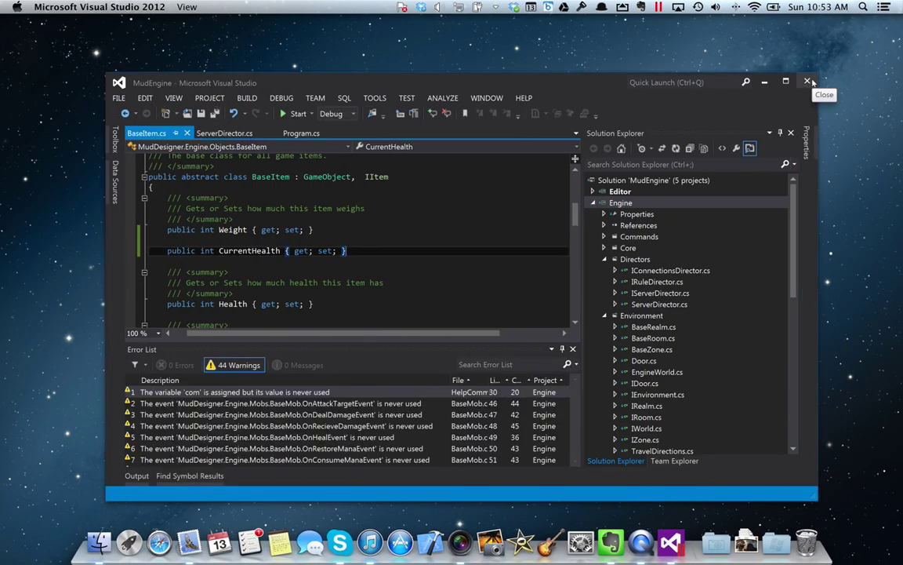
pyautogui.click(807, 81)
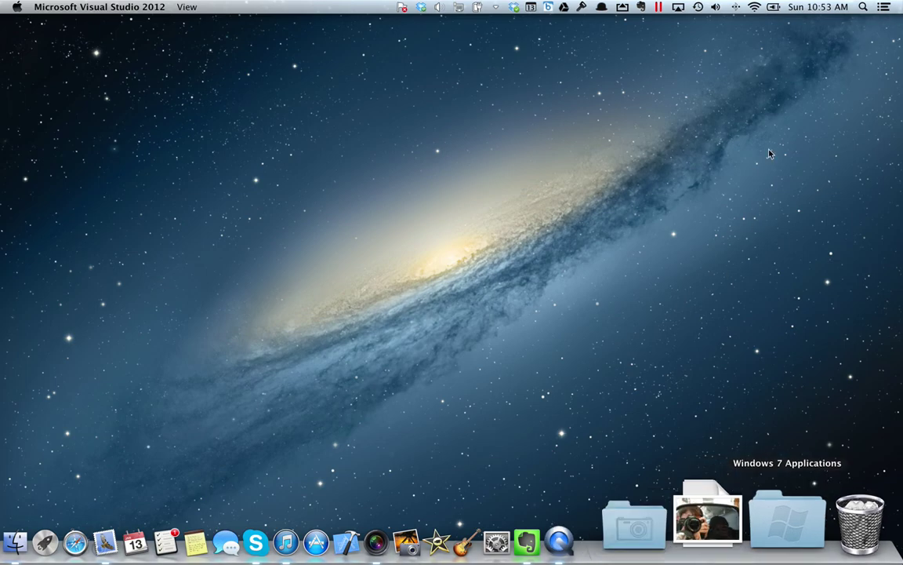
# Step: Launch Windows Calculator from the Windows Start menu onto the Mac desktop
pyautogui.click(657, 7)
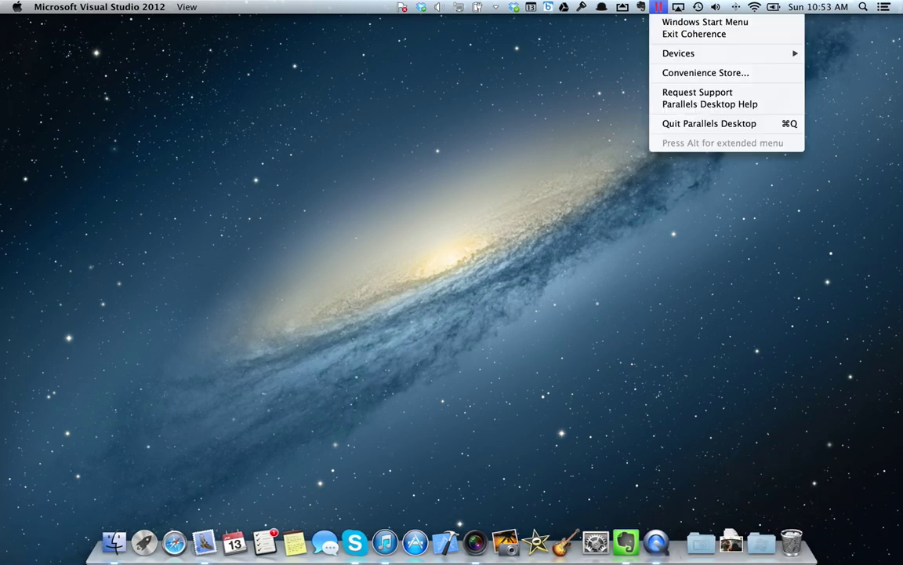
pyautogui.press('Escape')
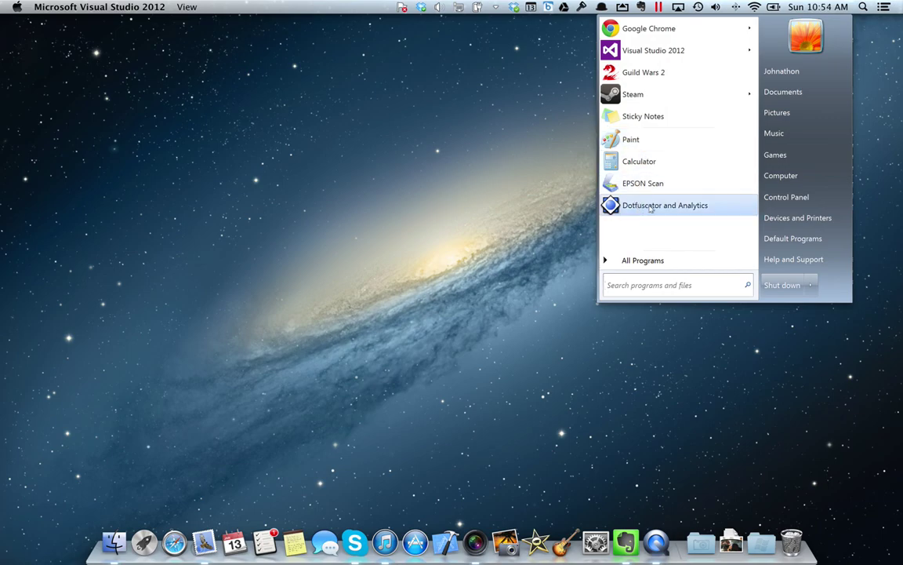
pyautogui.click(639, 161)
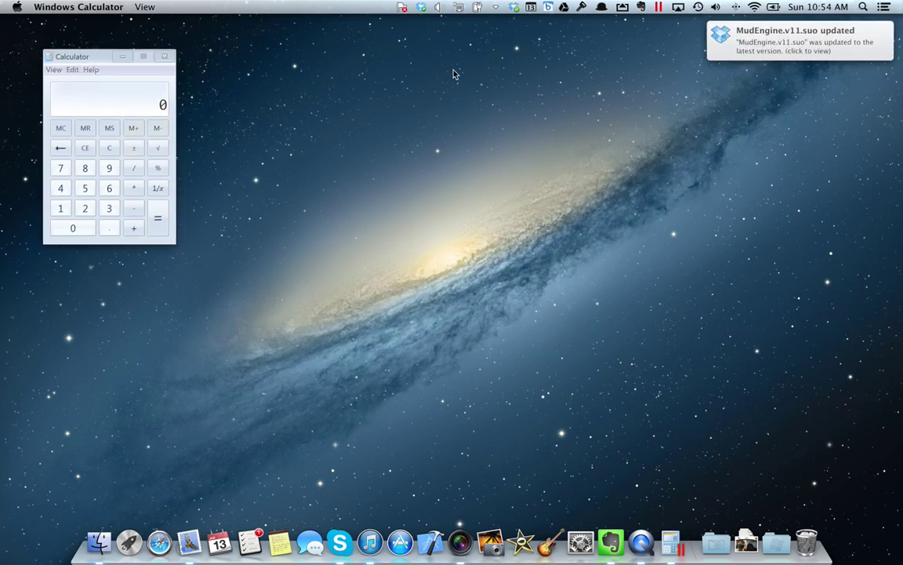
pyautogui.click(481, 69)
# Step: Browse All Programs in the Start menu, then close Windows Calculator
pyautogui.click(593, 7)
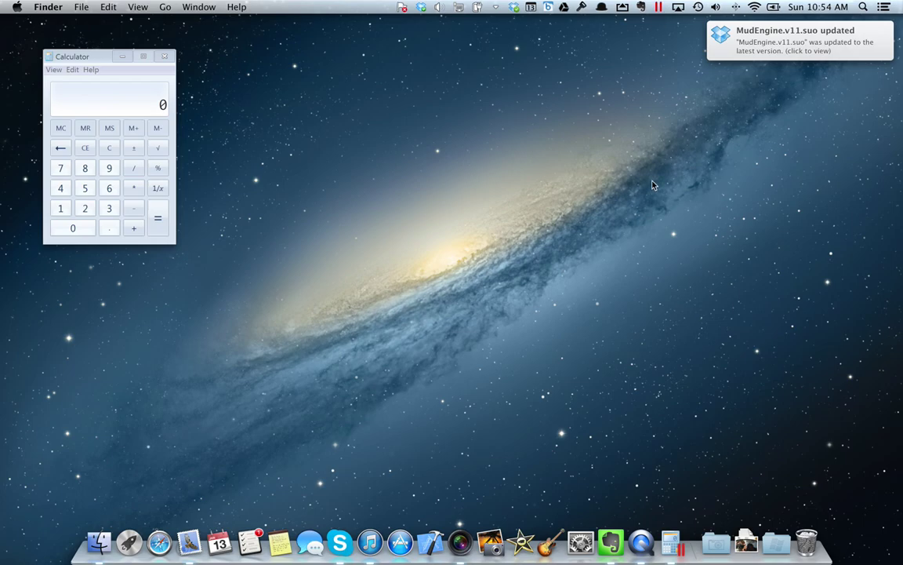
pyautogui.click(649, 261)
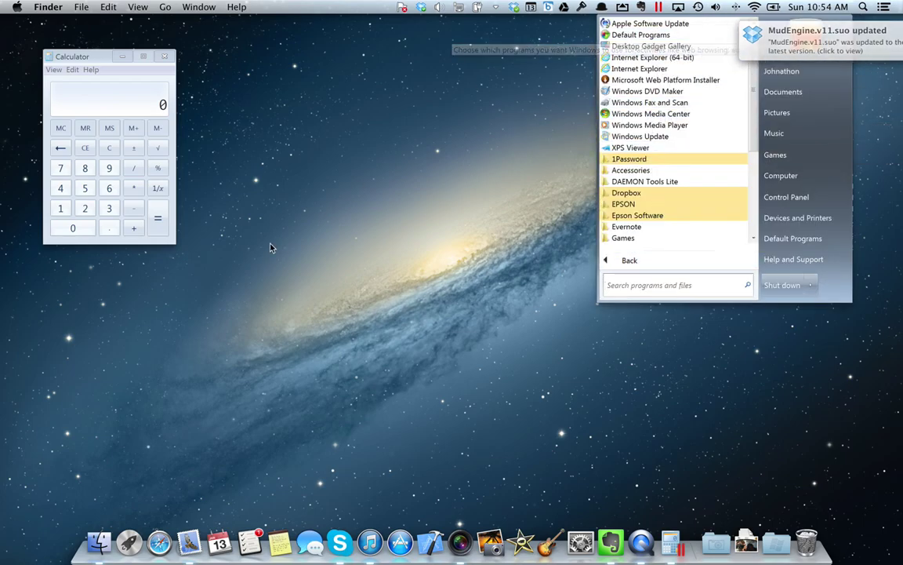
pyautogui.click(163, 56)
pyautogui.click(164, 56)
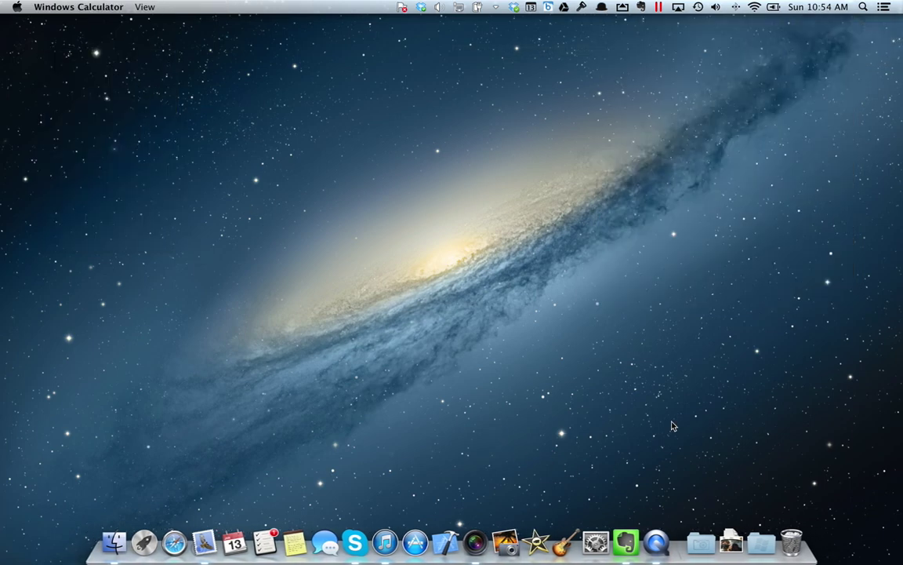
pyautogui.click(659, 7)
# Step: Exit Coherence to show Windows 7 in its window, then return via View > Enter Coherence
pyautogui.rightClick(658, 7)
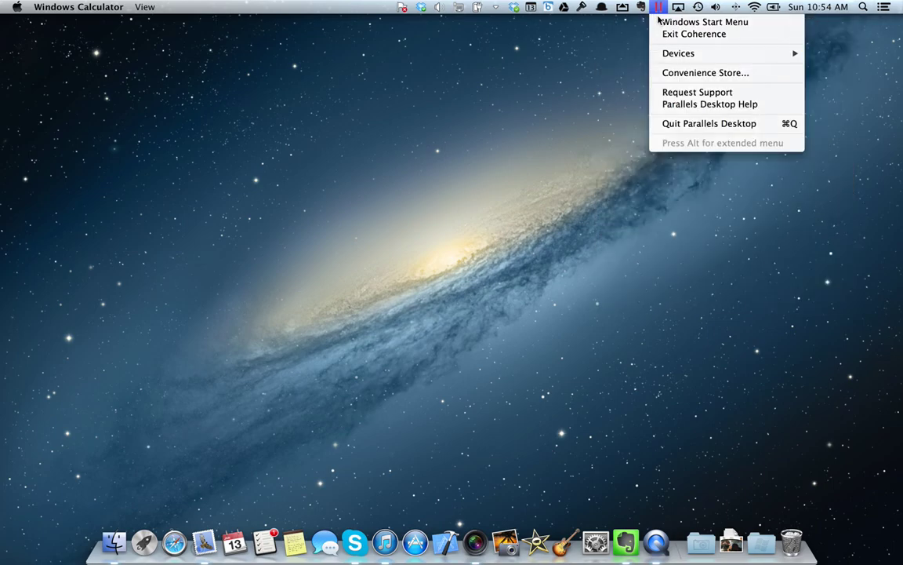
pyautogui.click(682, 34)
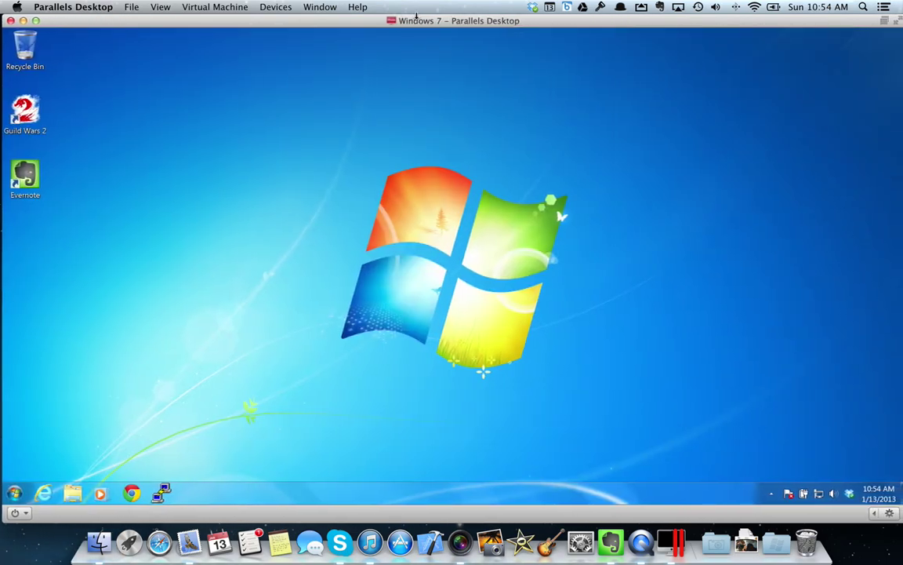
pyautogui.click(212, 6)
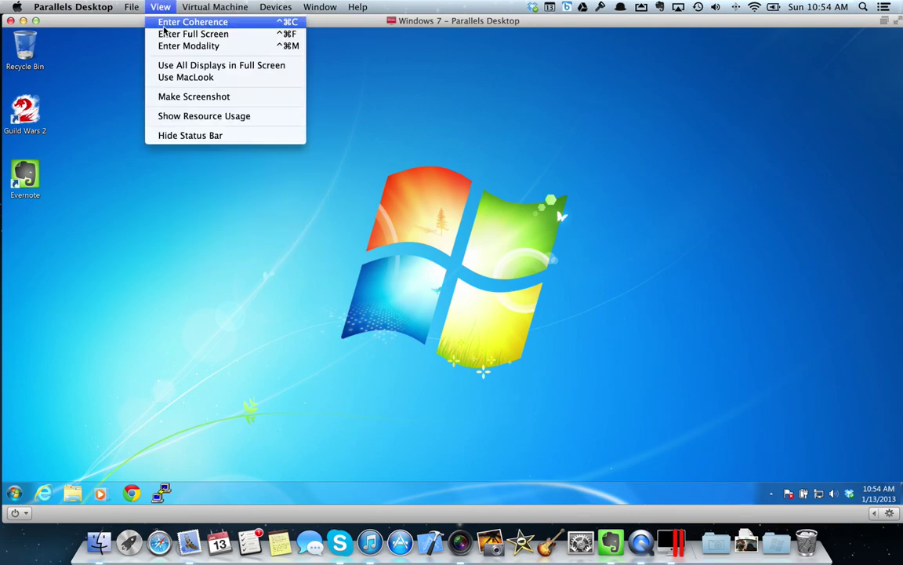
pyautogui.click(162, 24)
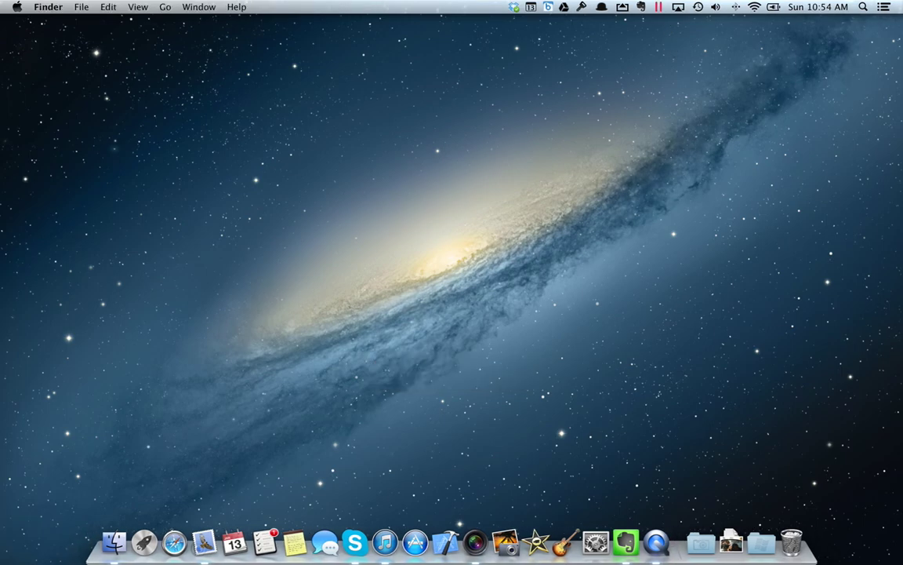
# Step: Shut down Windows 7 from the Start menu and move its window left
pyautogui.click(658, 6)
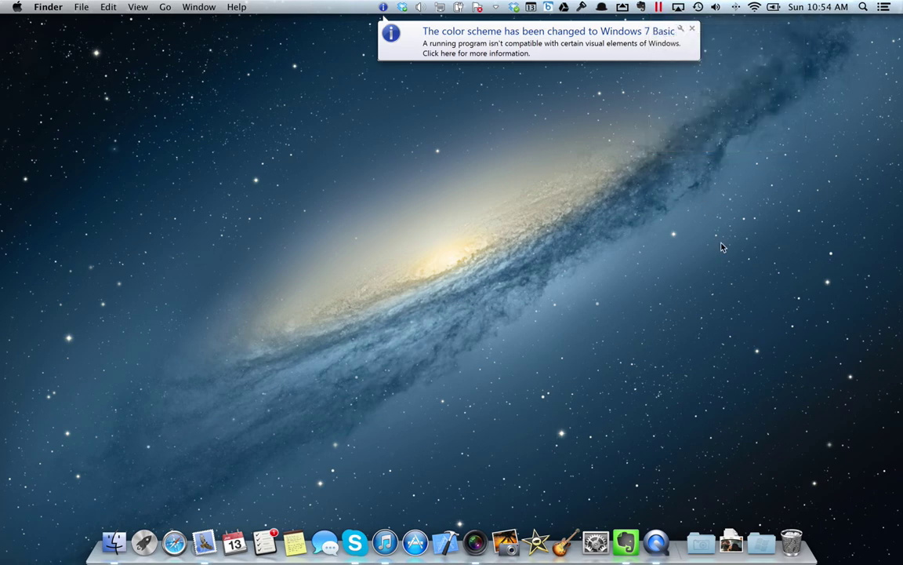
pyautogui.press('super')
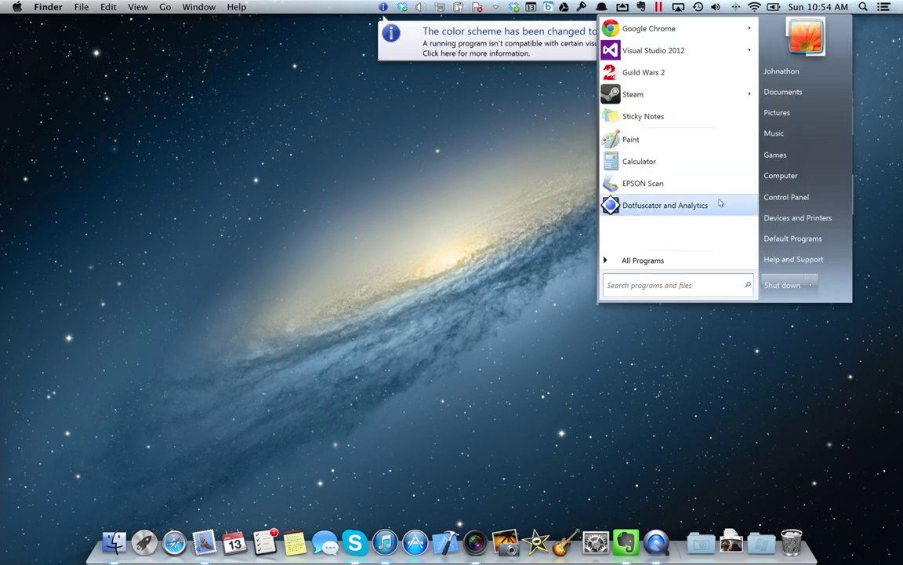
pyautogui.click(783, 286)
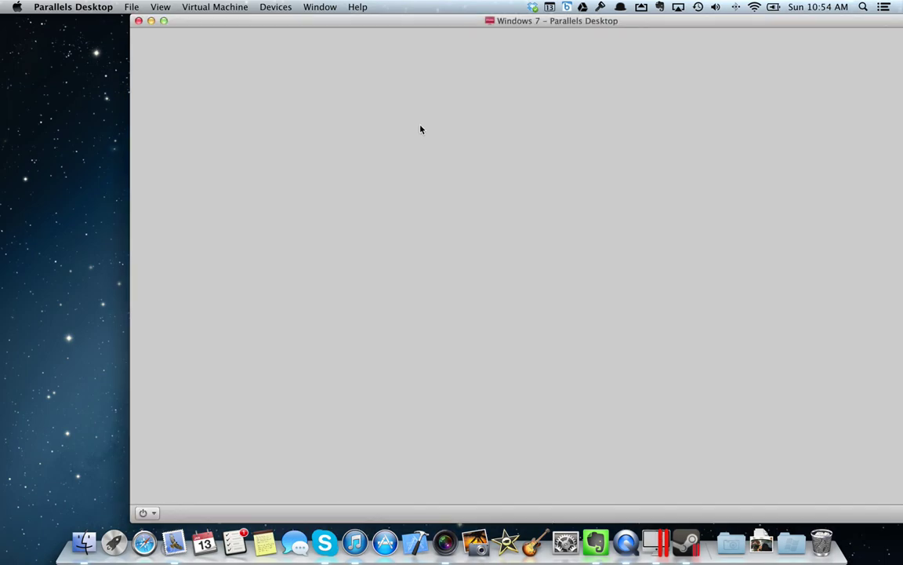
pyautogui.moveTo(454, 25); pyautogui.dragTo(360, 7)
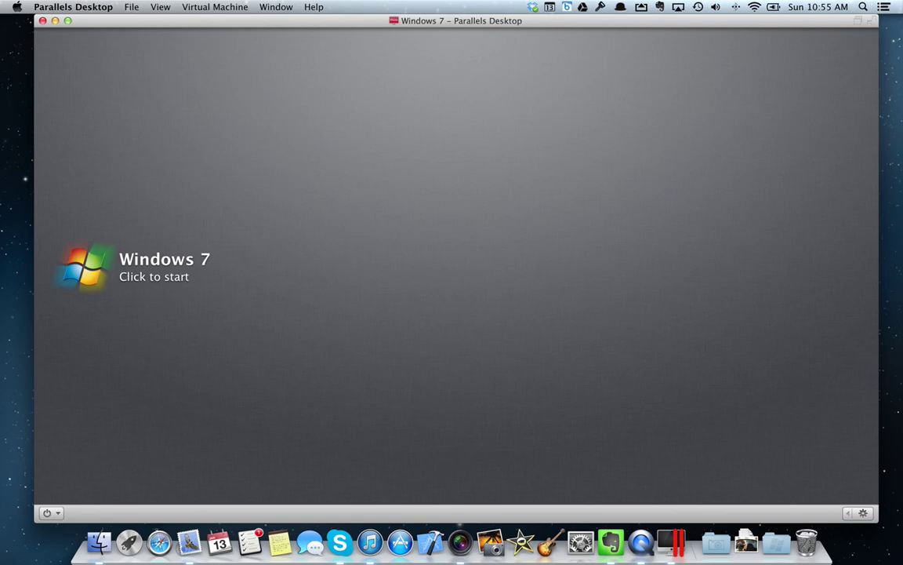
# Step: Quit Parallels Desktop from its application menu
pyautogui.click(131, 7)
pyautogui.moveTo(73, 6)
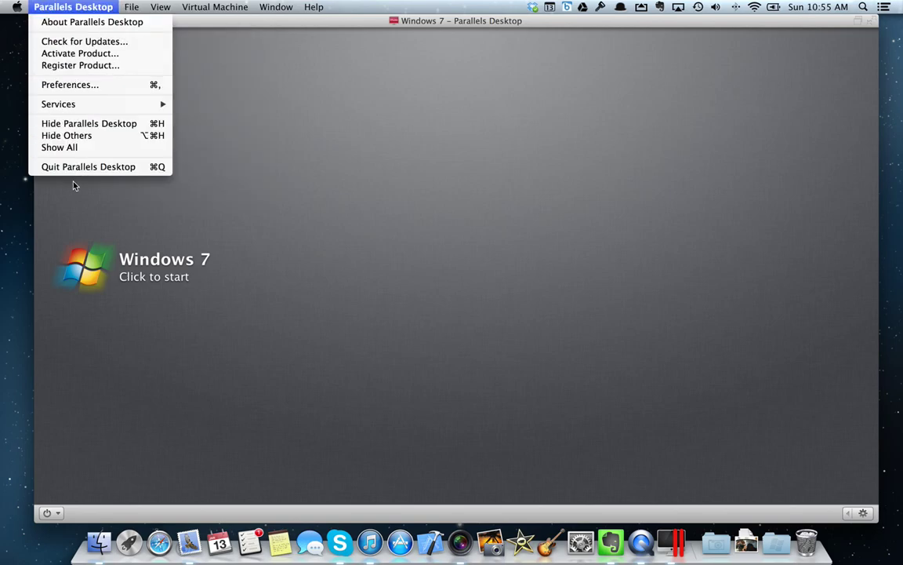
pyautogui.click(97, 167)
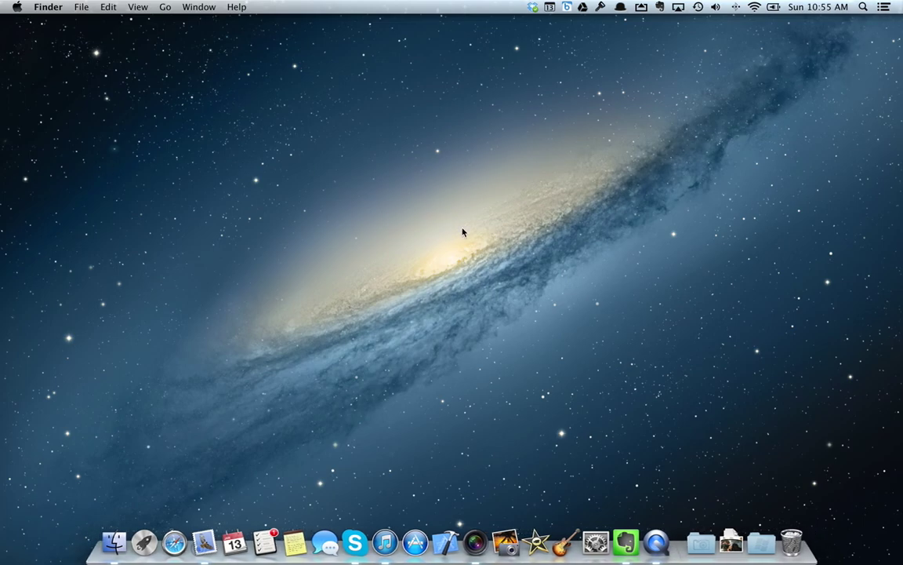
# Step: Launch Microsoft Visual Studio 2012 from the Dock's Windows 7 Applications stack
pyautogui.click(760, 539)
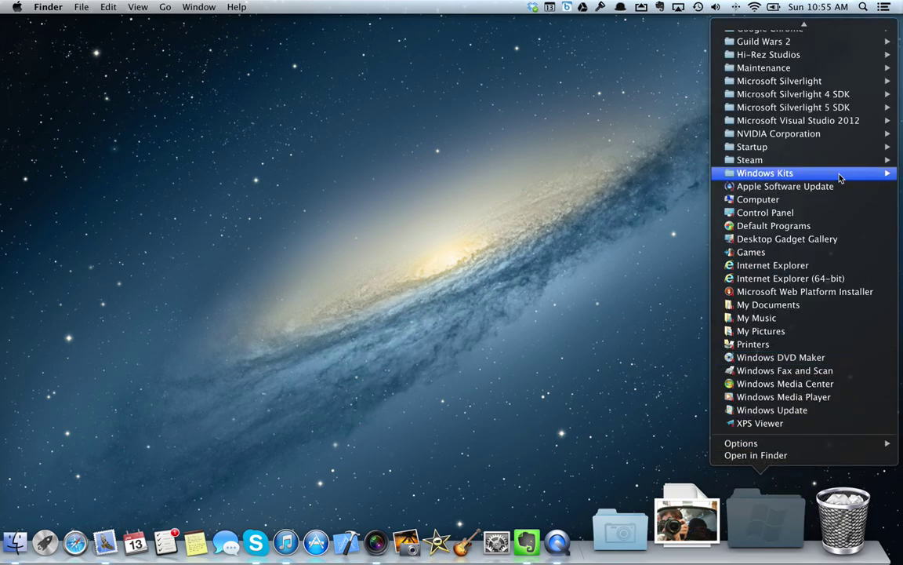
pyautogui.moveTo(804, 122)
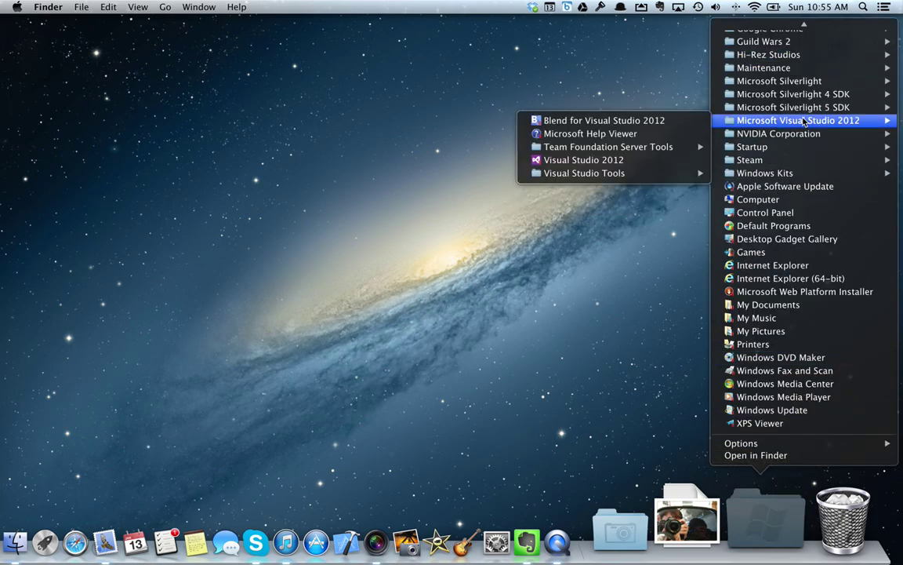
pyautogui.click(596, 162)
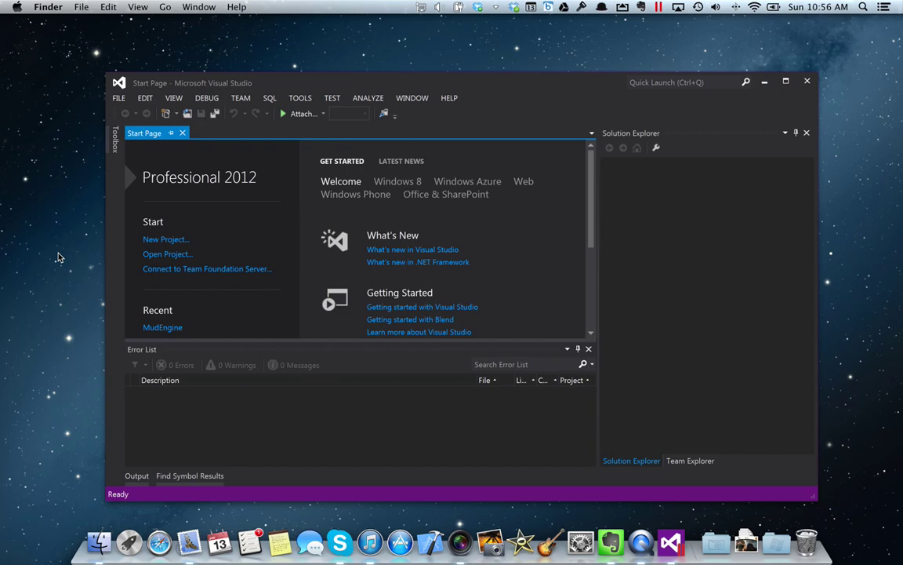
# Step: Pin the Error List to auto-hide, widen the Start Page past Solution Explorer, then close Visual Studio
pyautogui.click(783, 535)
pyautogui.click(637, 431)
pyautogui.click(579, 350)
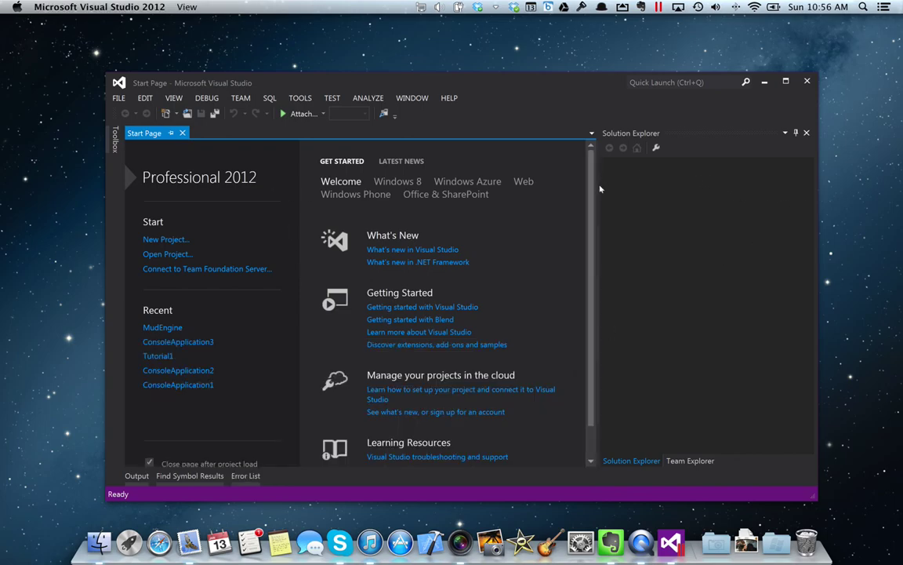
pyautogui.moveTo(597, 187); pyautogui.dragTo(705, 192)
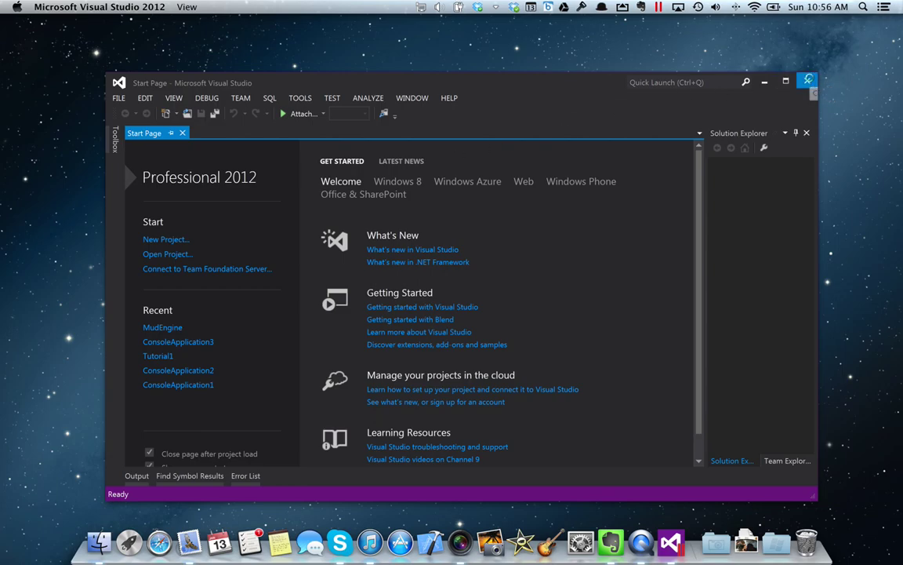
pyautogui.click(809, 81)
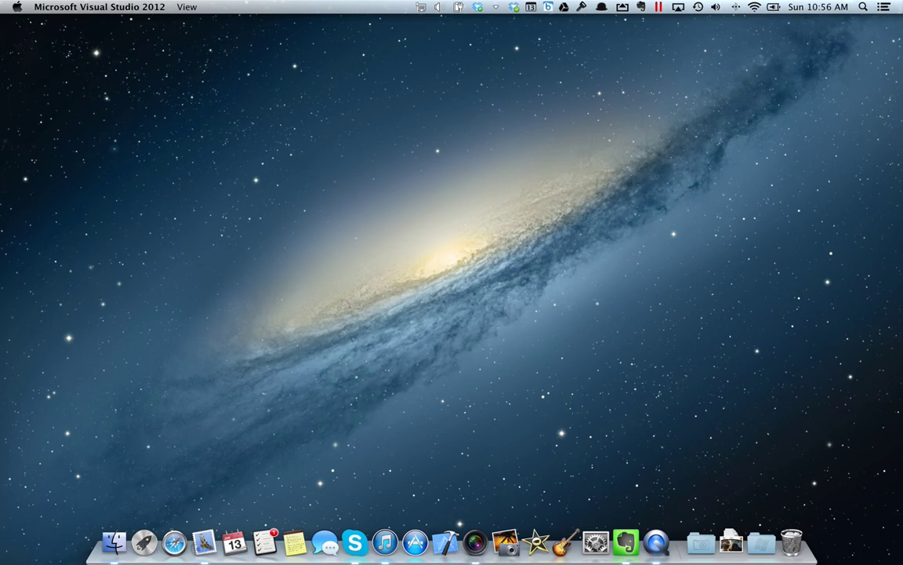
# Step: Shut down Windows 7 from the Start menu via the Parallels menu-bar icon
pyautogui.click(602, 7)
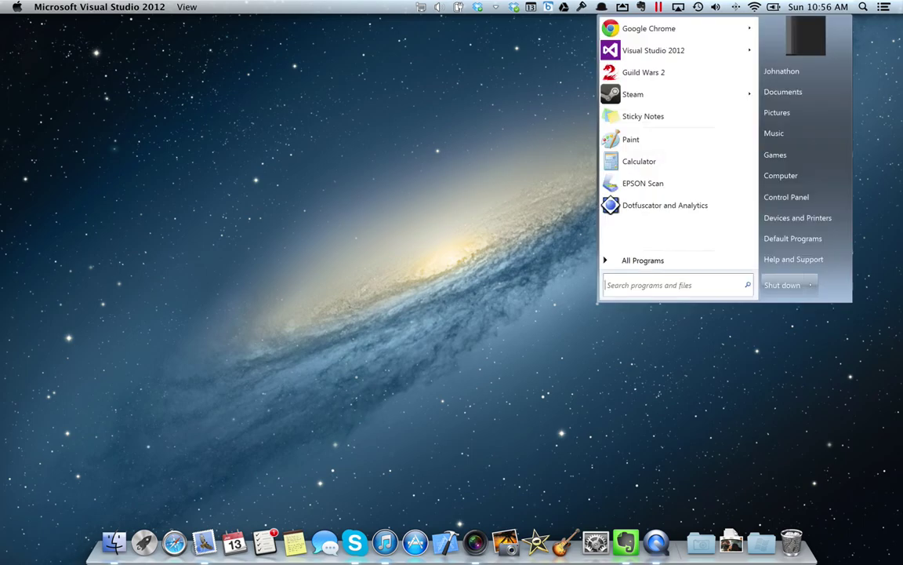
pyautogui.click(783, 284)
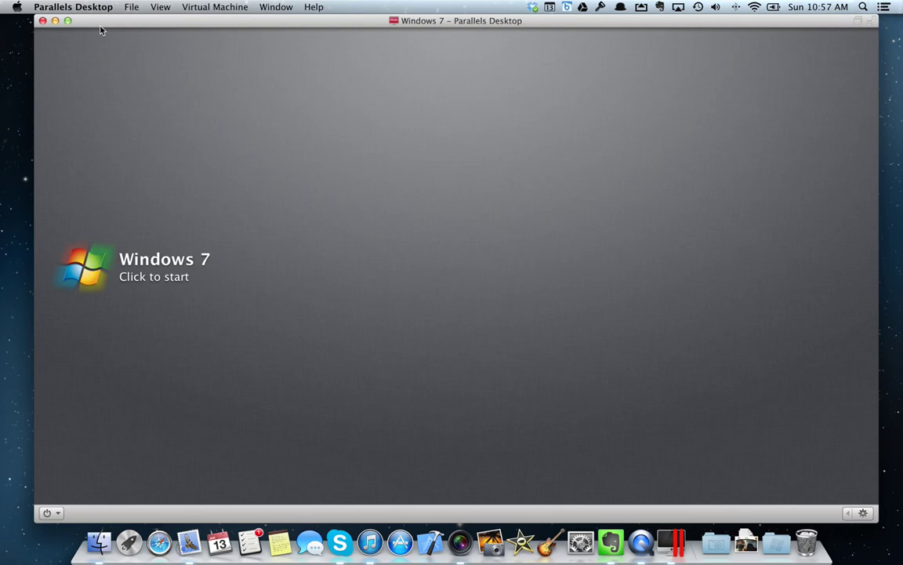
# Step: Quit Parallels Desktop with Cmd+Q
pyautogui.press('super+q')
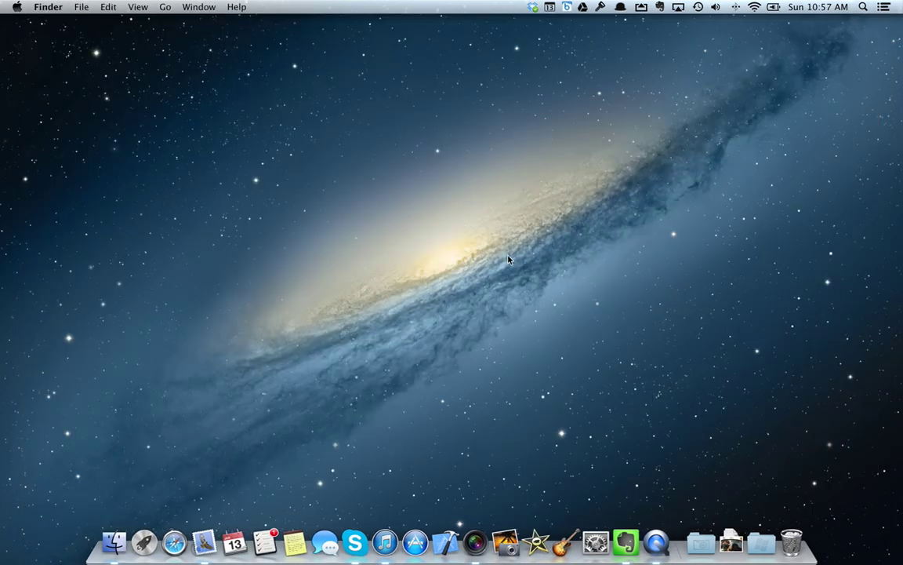